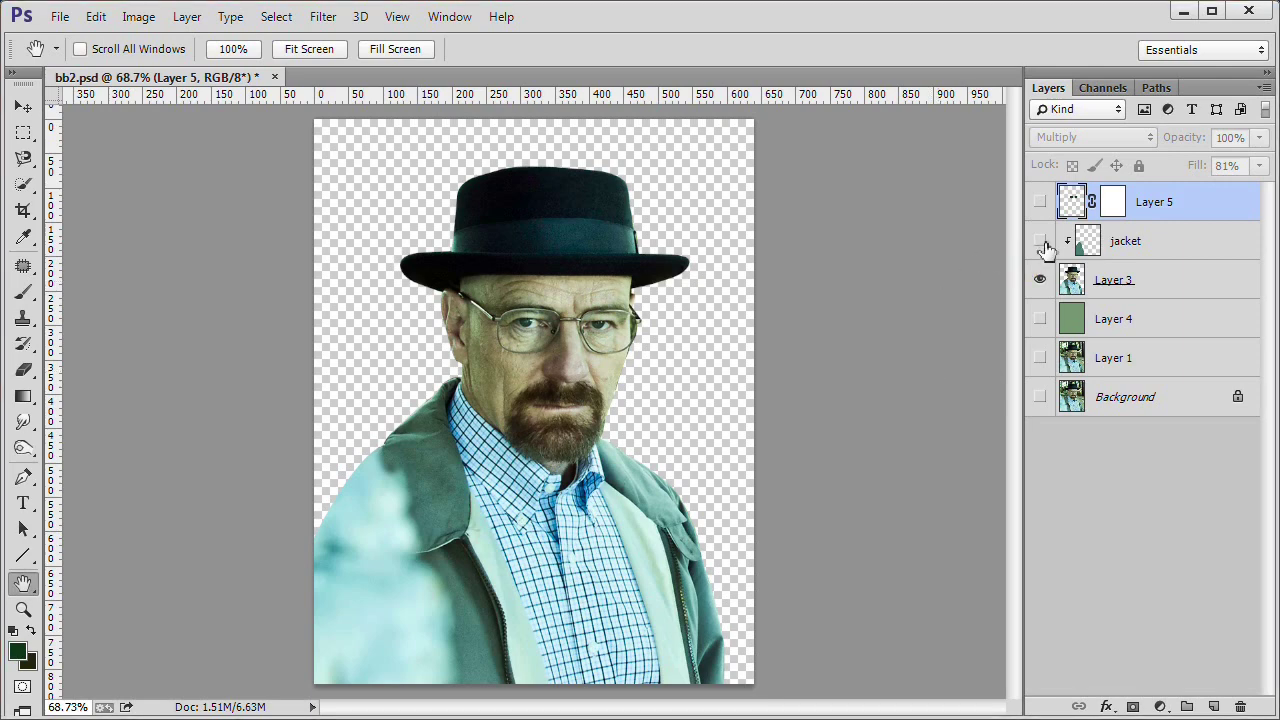
- Make the jacket layer and Layer 5 visible over the cut-out portrait
click(1040, 241)
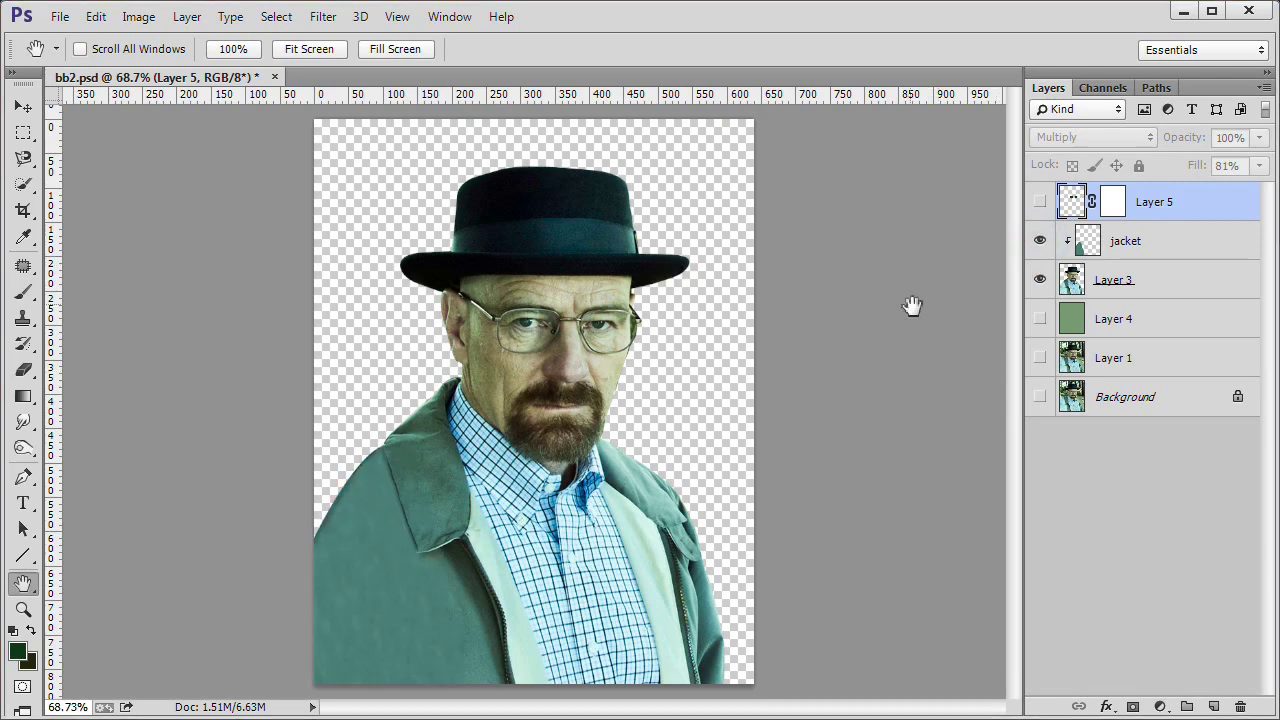
click(1040, 203)
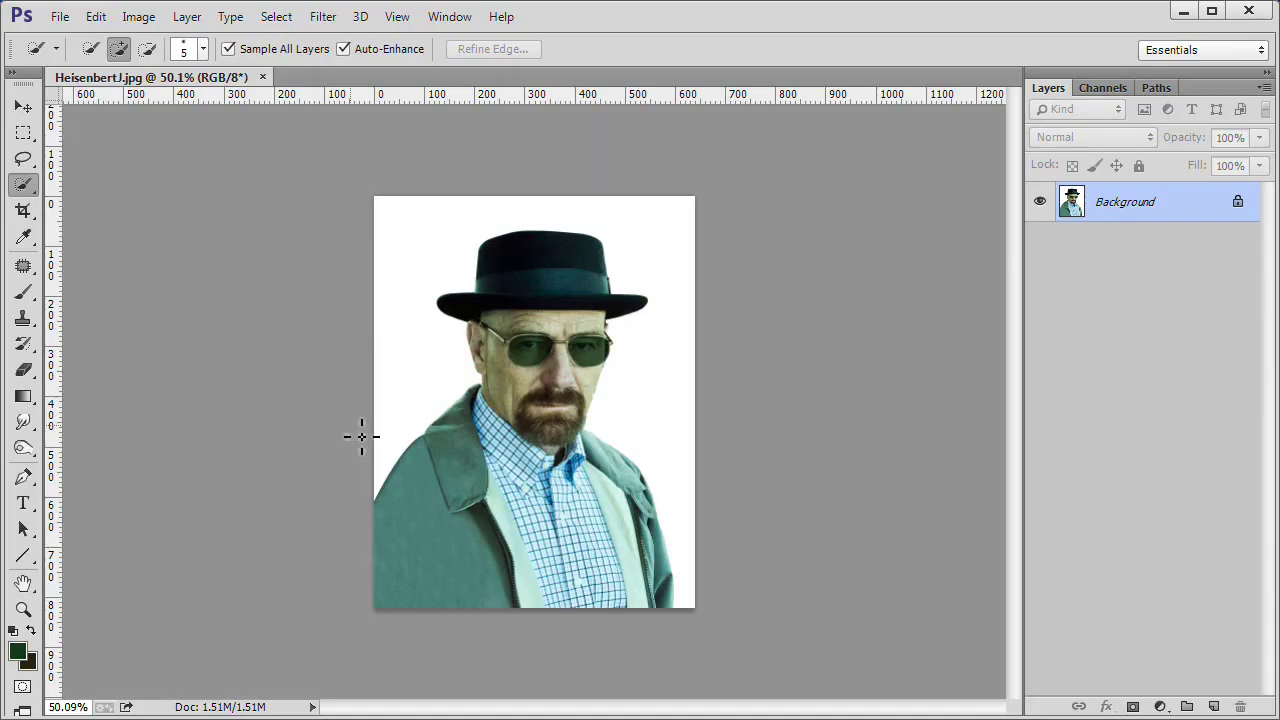
- Resample the portrait to a resolution of 450 pixels/inch
click(143, 17)
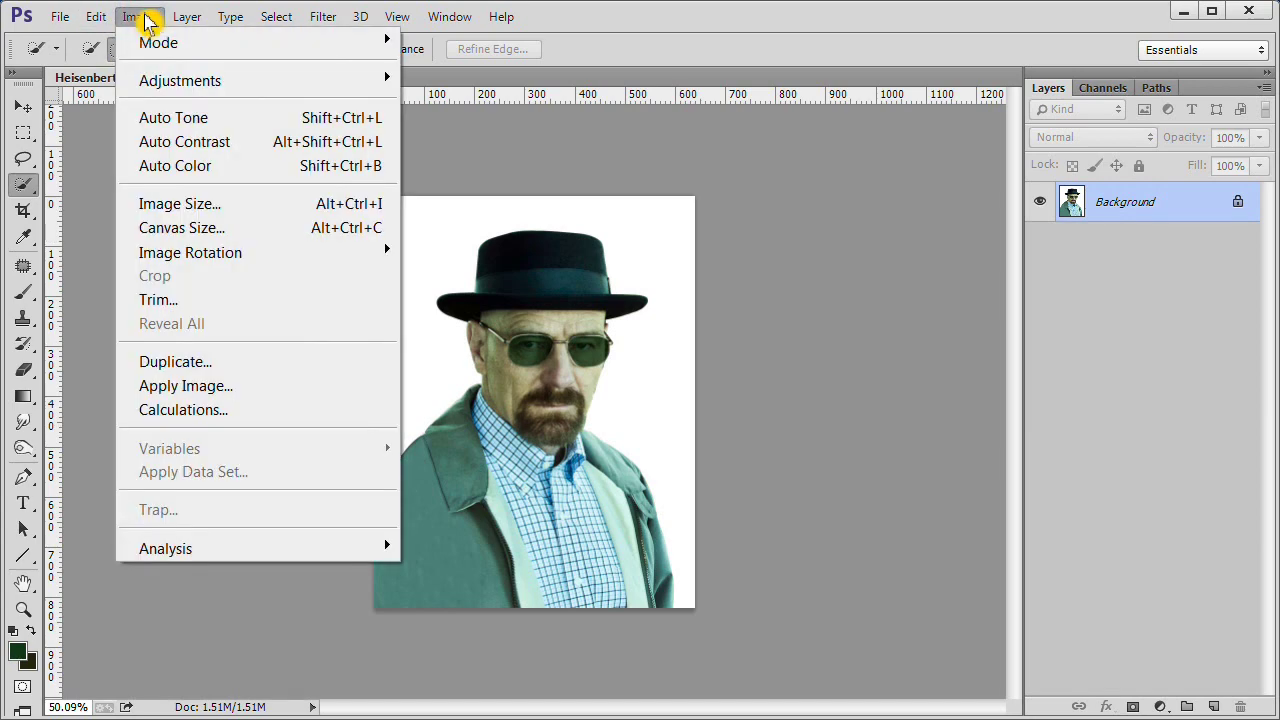
click(208, 206)
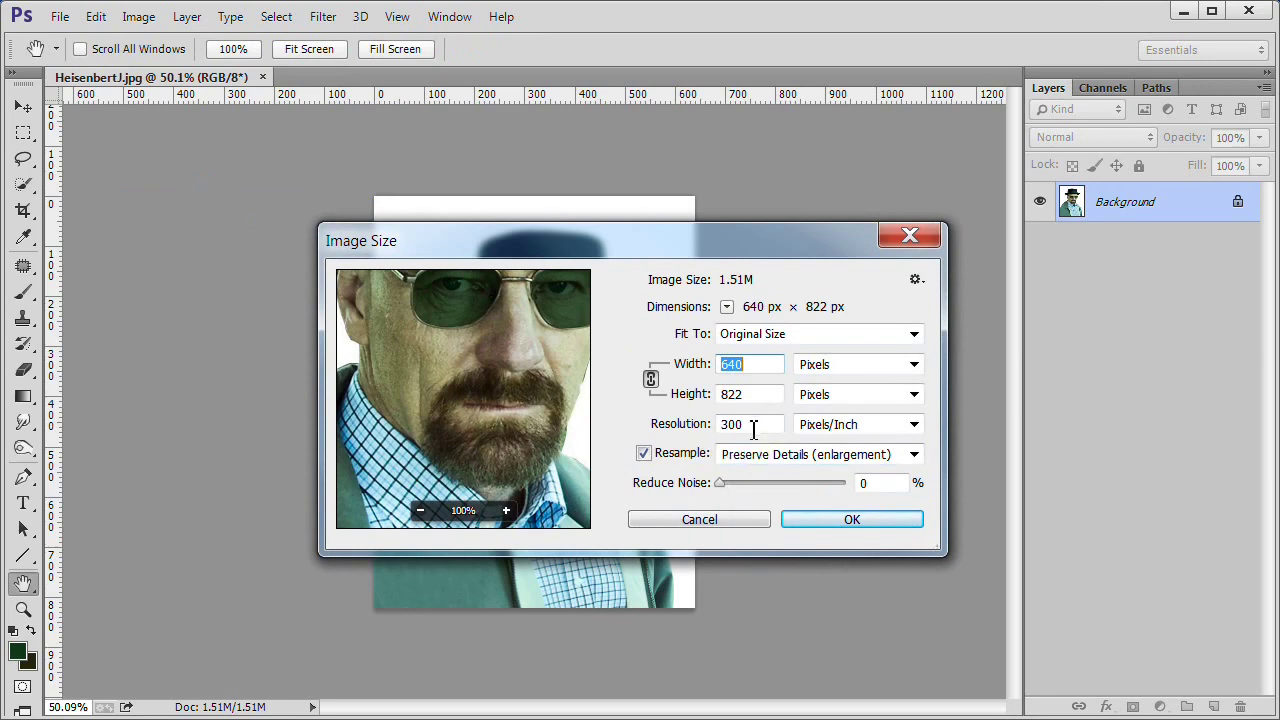
drag(752, 424, 718, 424)
text(450)
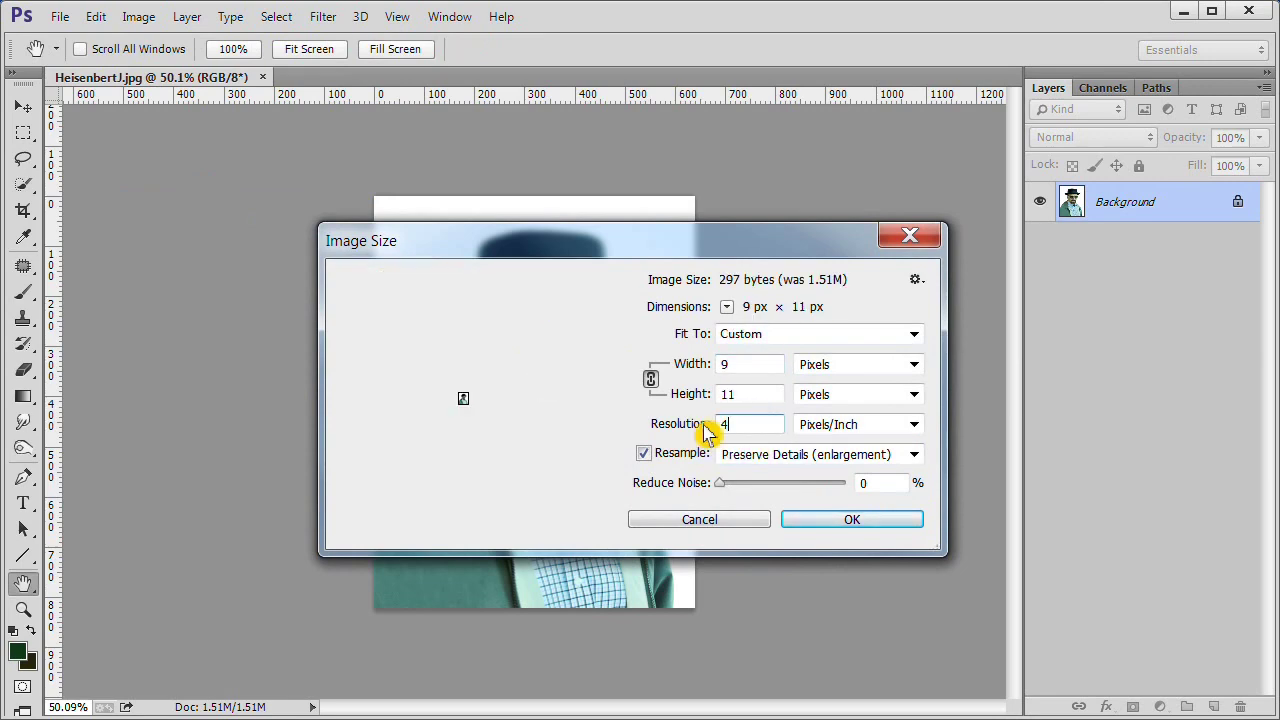
click(849, 521)
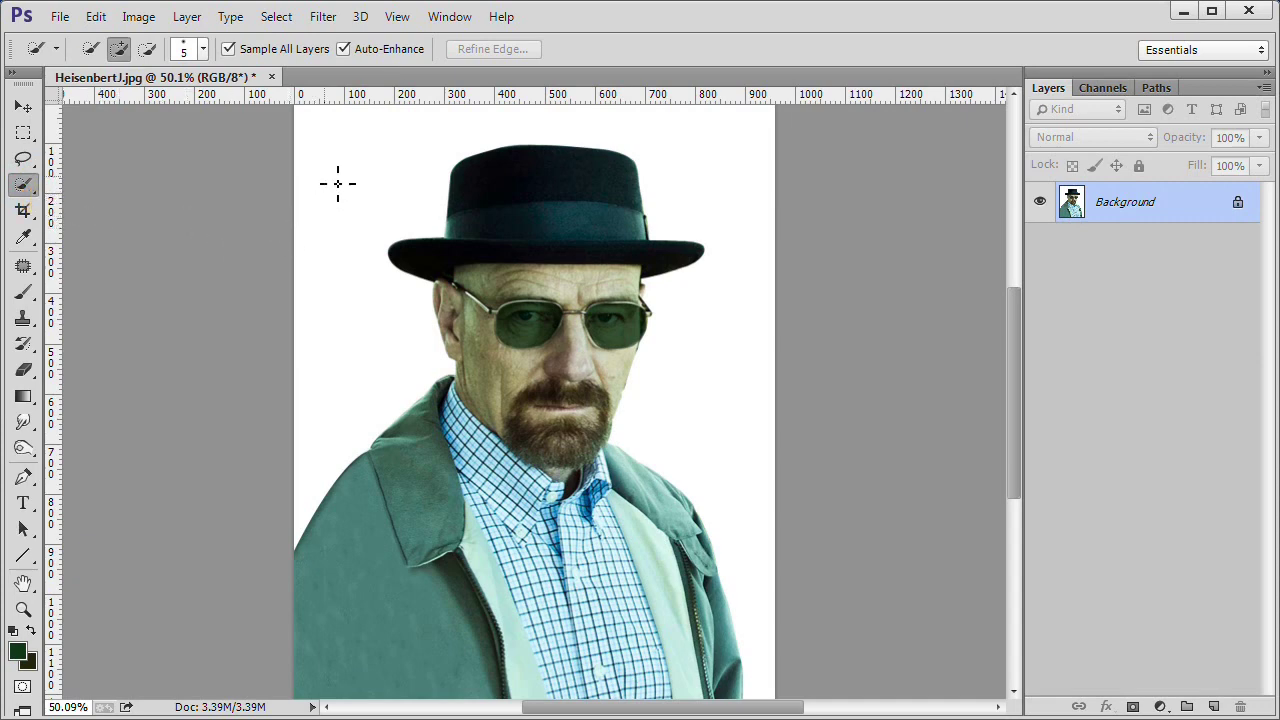
- Select the white background around the man with Quick Selection and invert the selection so it covers the figure
drag(334, 137, 353, 340)
click(528, 120)
mouse_move(672, 132)
mouse_down()
mouse_move(728, 148)
mouse_move(763, 214)
mouse_up()
drag(718, 411, 720, 434)
key(shift+ctrl+i)
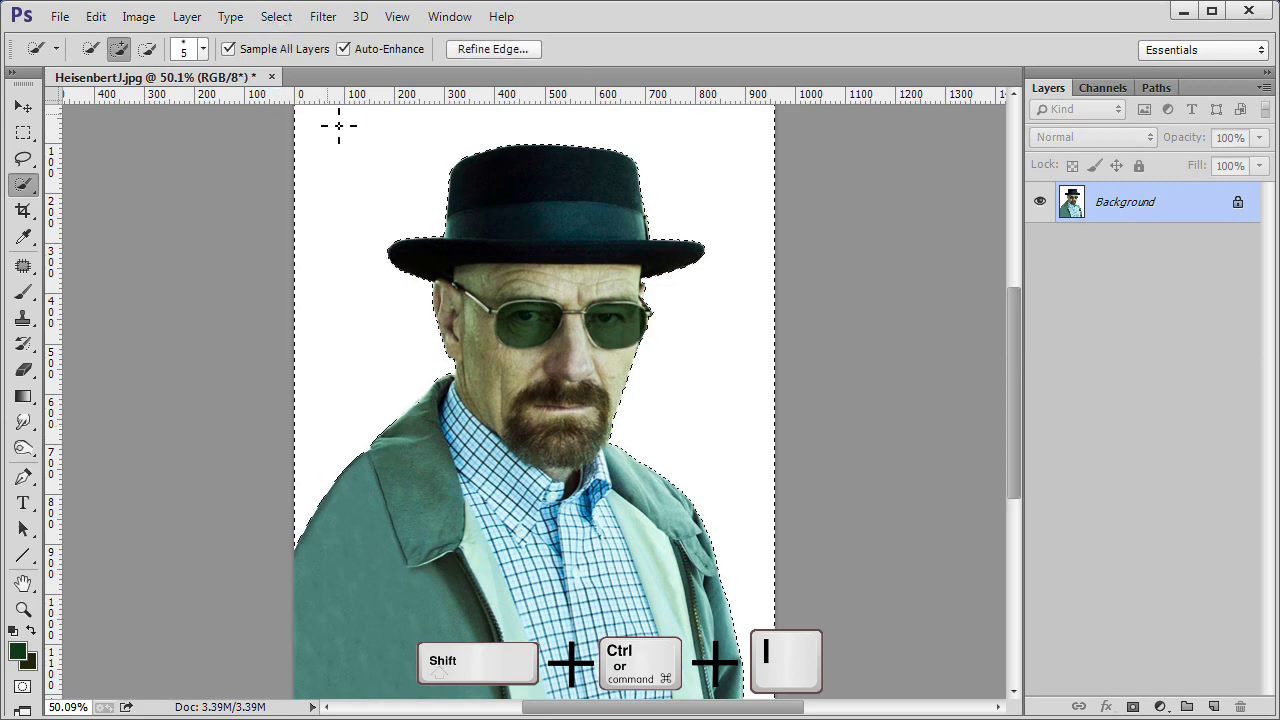
click(277, 23)
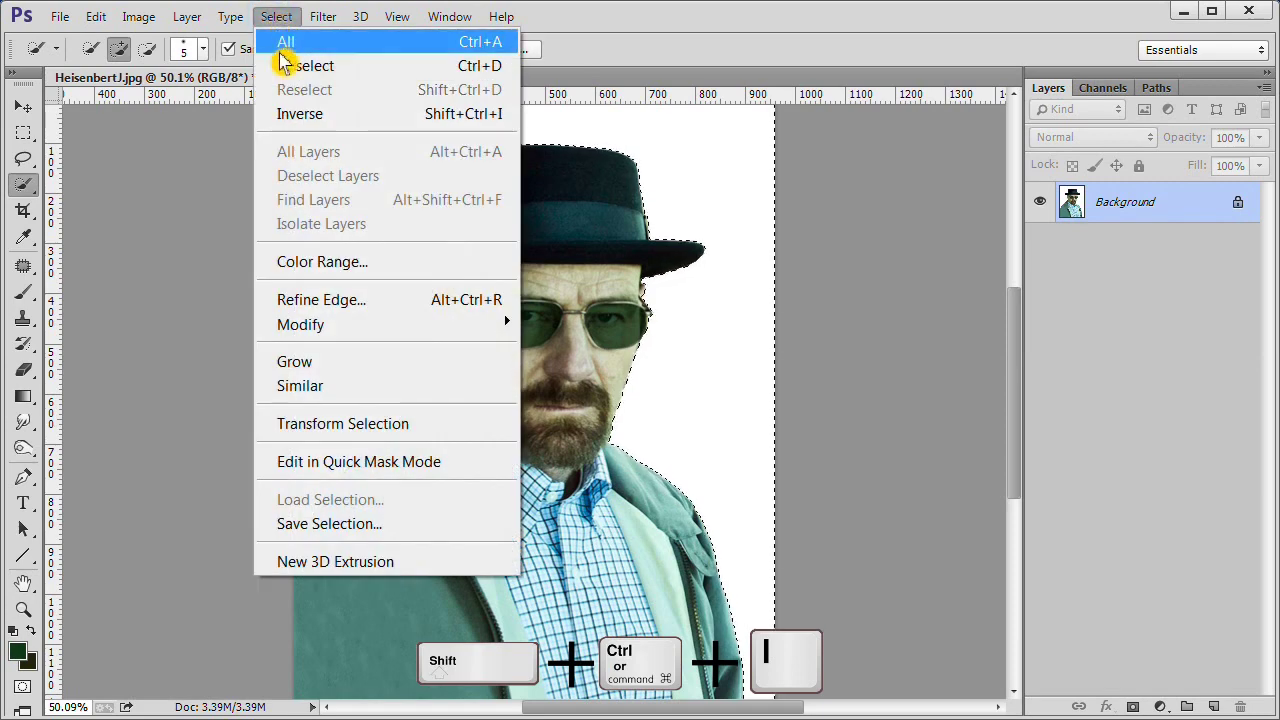
click(300, 117)
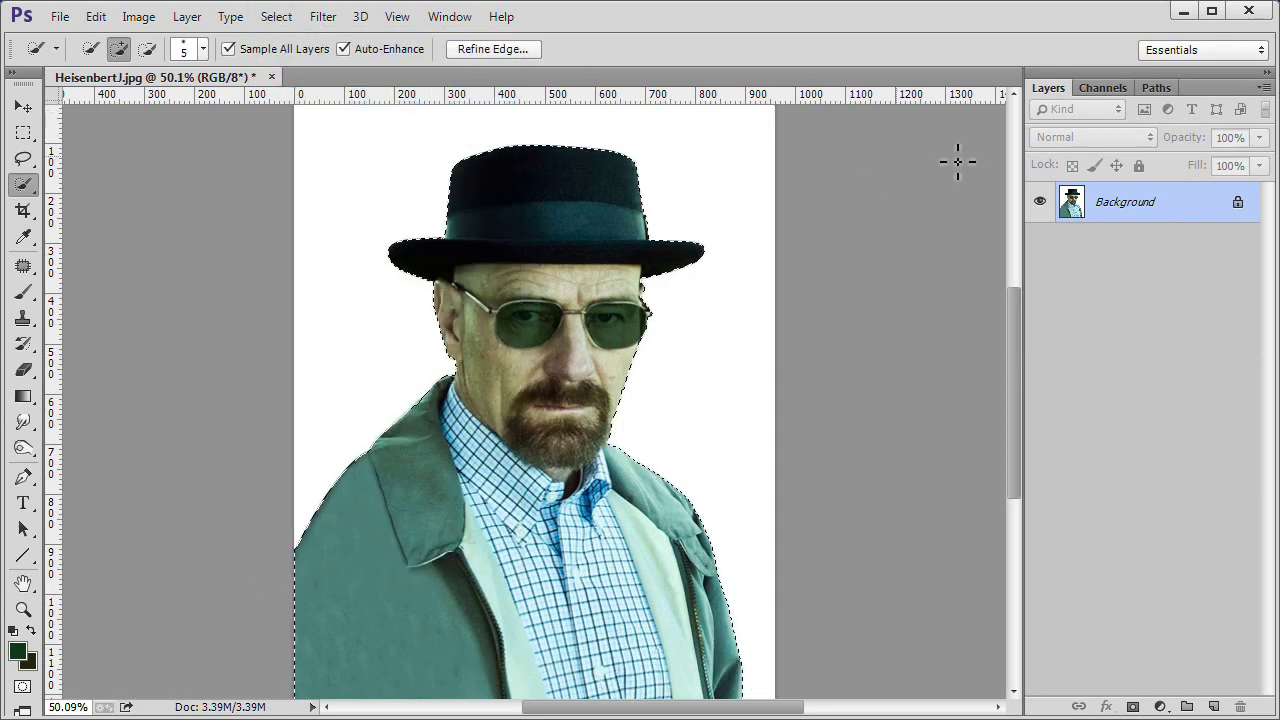
- Copy the selected figure from the Background to a new layer
click(1105, 210)
drag(1107, 207, 1105, 204)
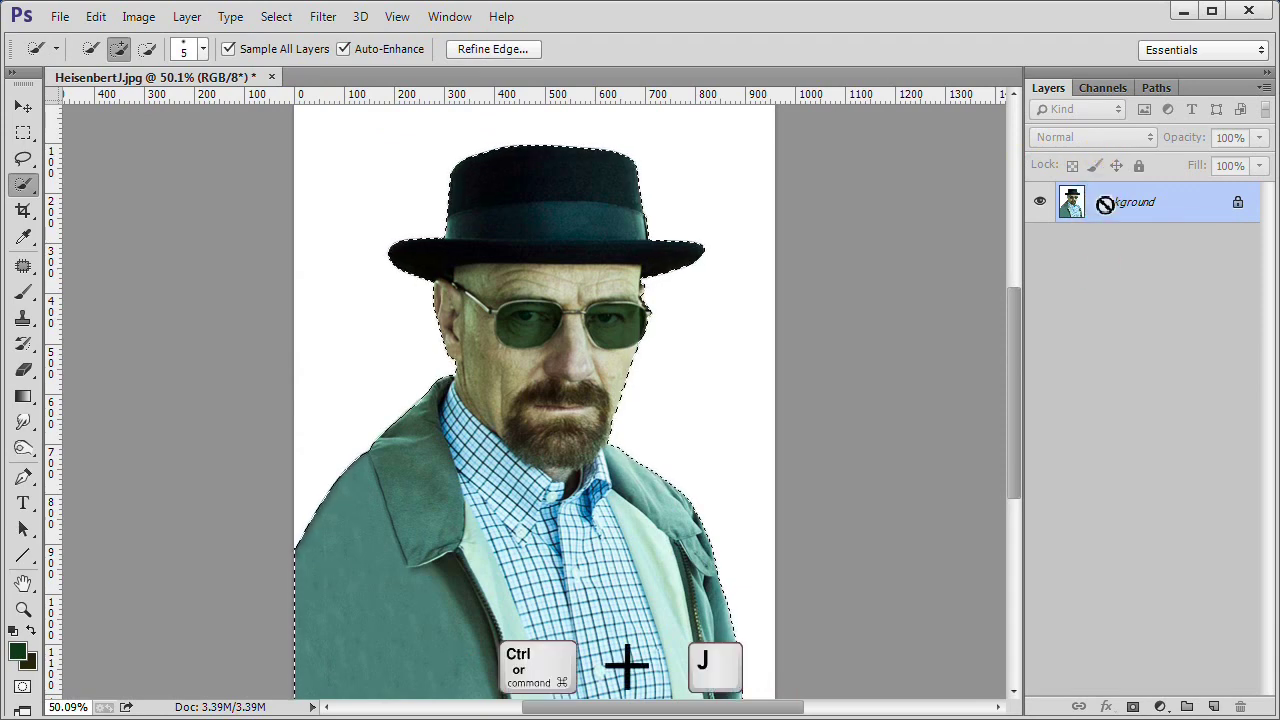
key(ctrl+j)
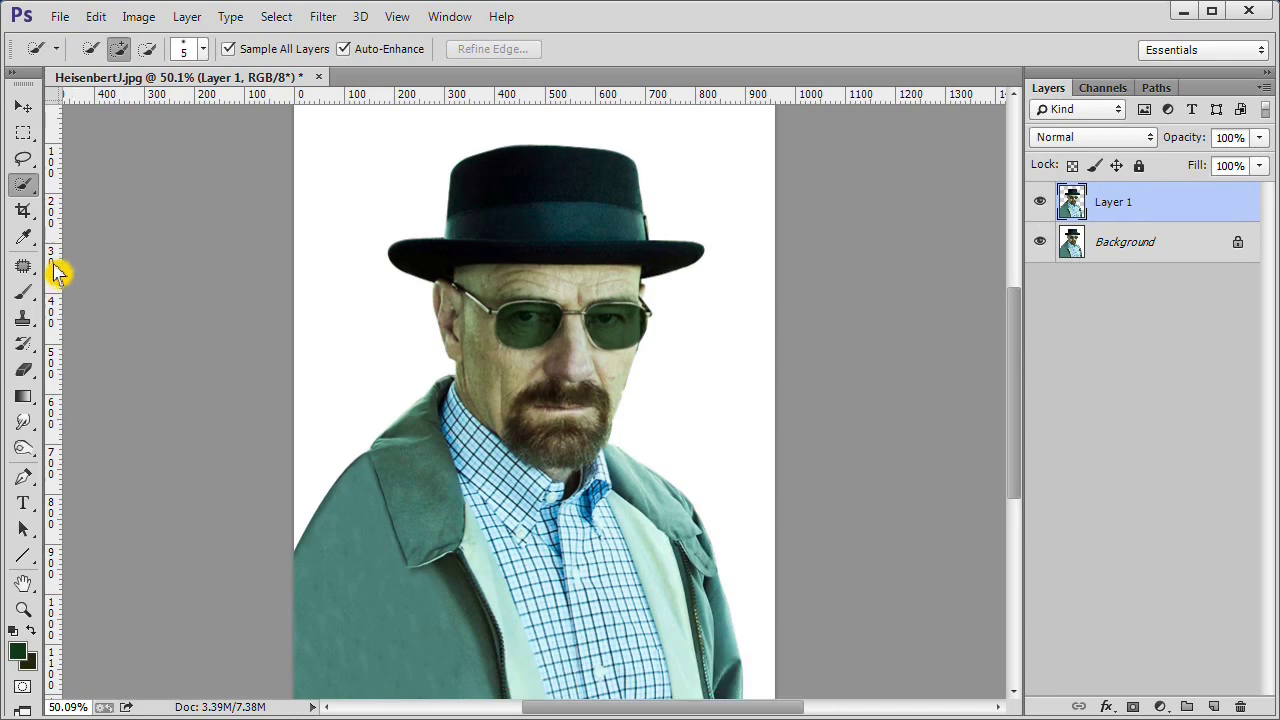
- Save the document as a Photoshop file named Reference1 in the scratchboard folder, with Maximize Compatibility on
click(60, 17)
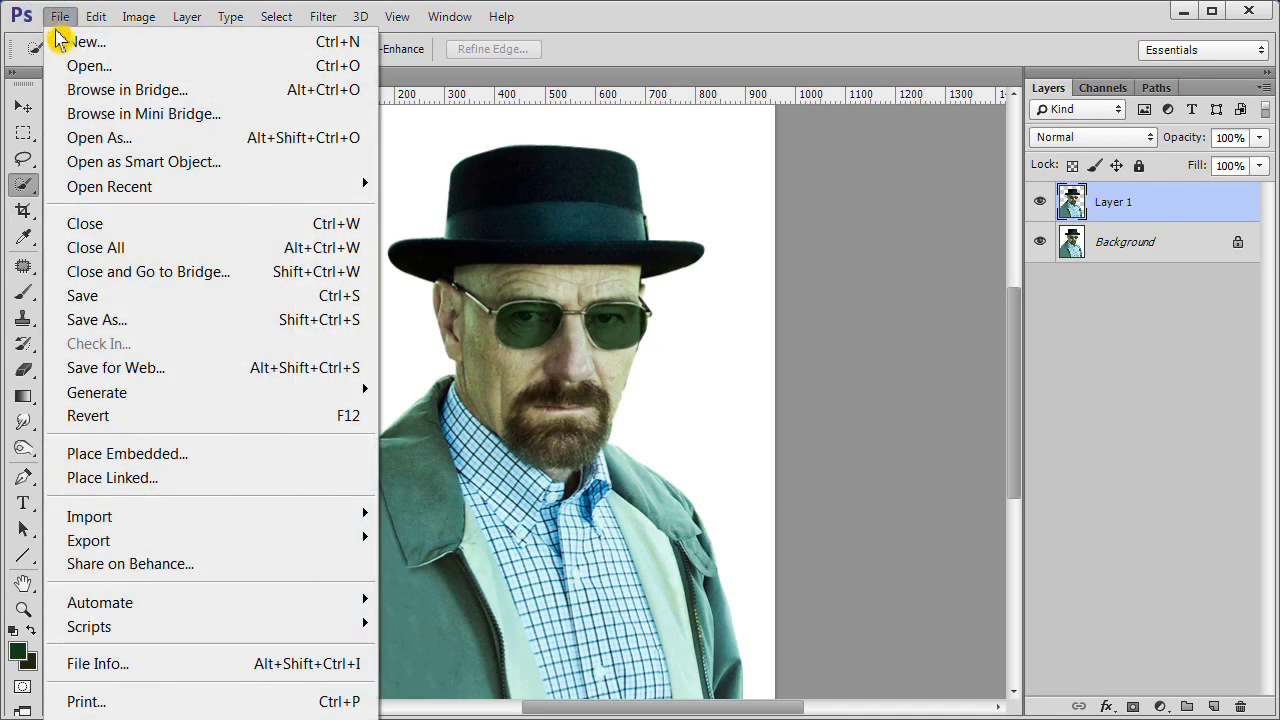
click(147, 320)
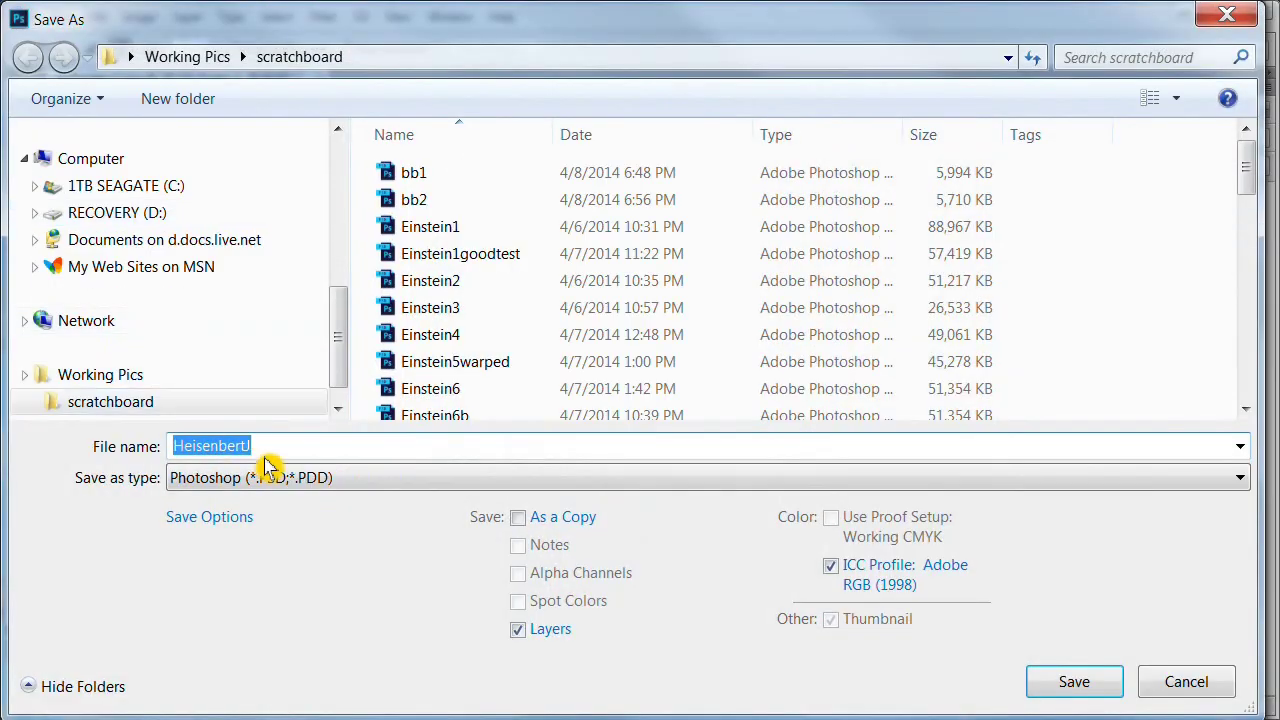
click(258, 446)
drag(258, 446, 165, 450)
text(Re)
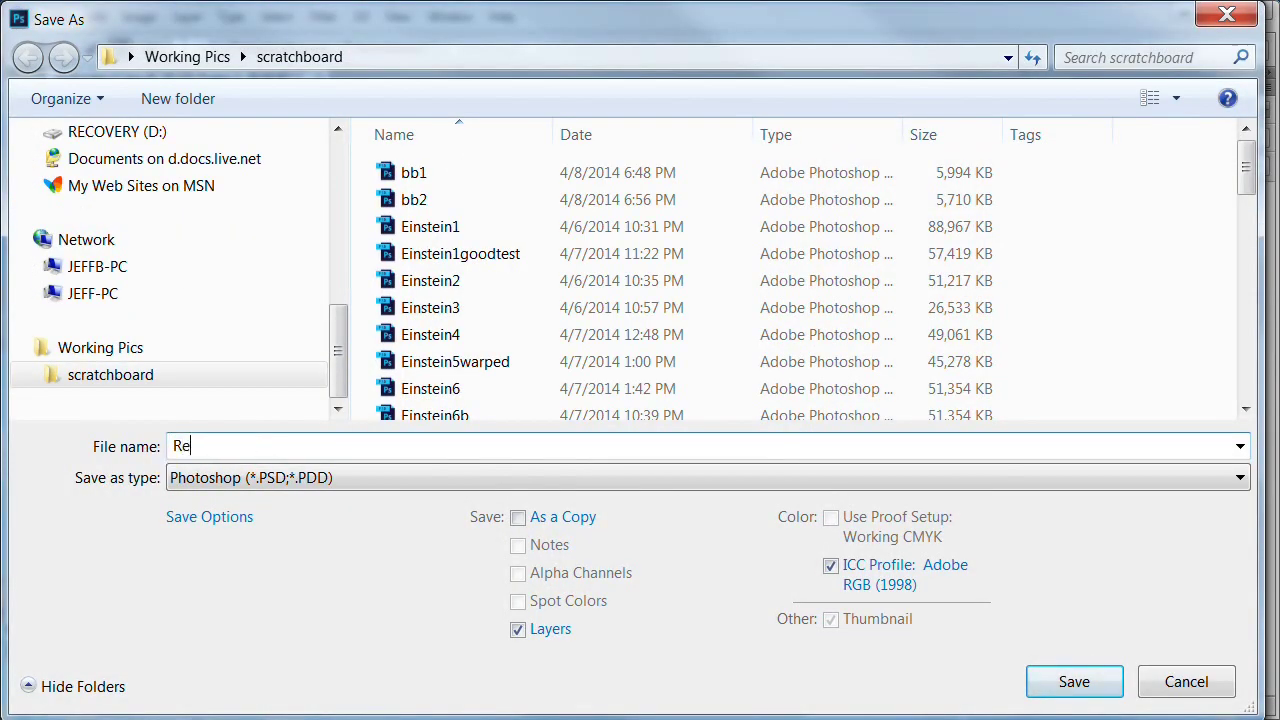
text(ference1)
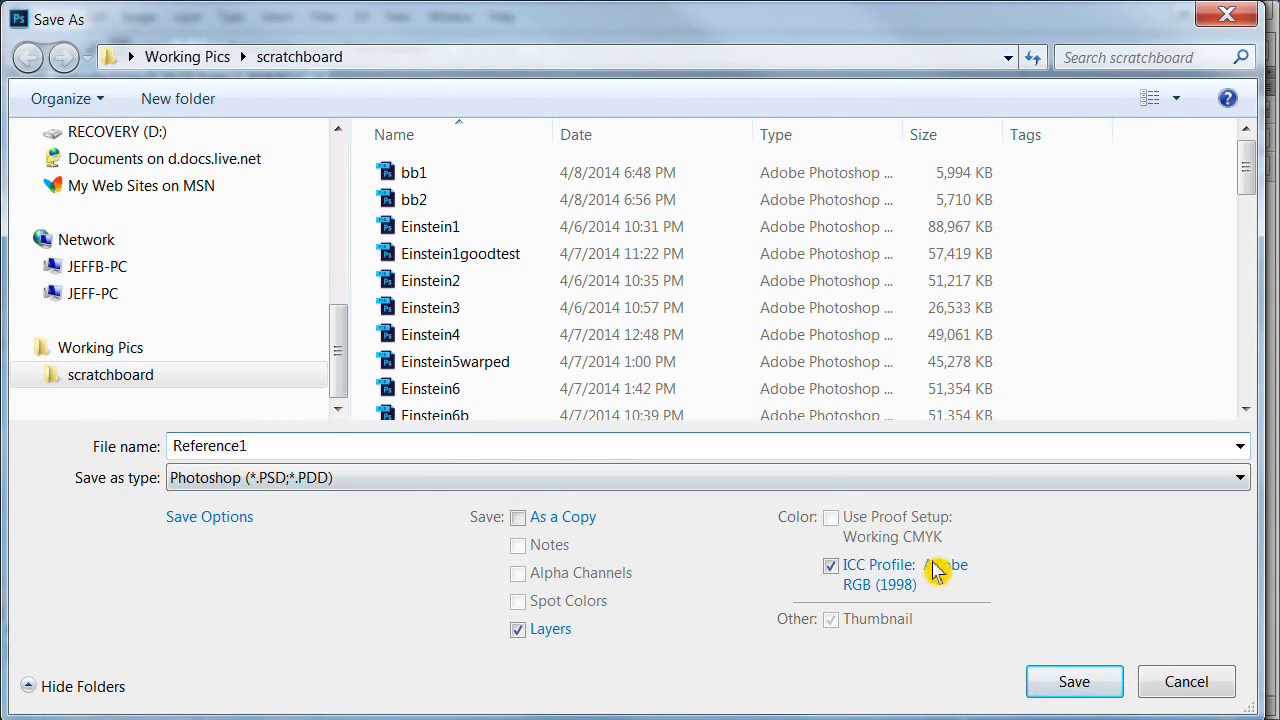
click(1083, 690)
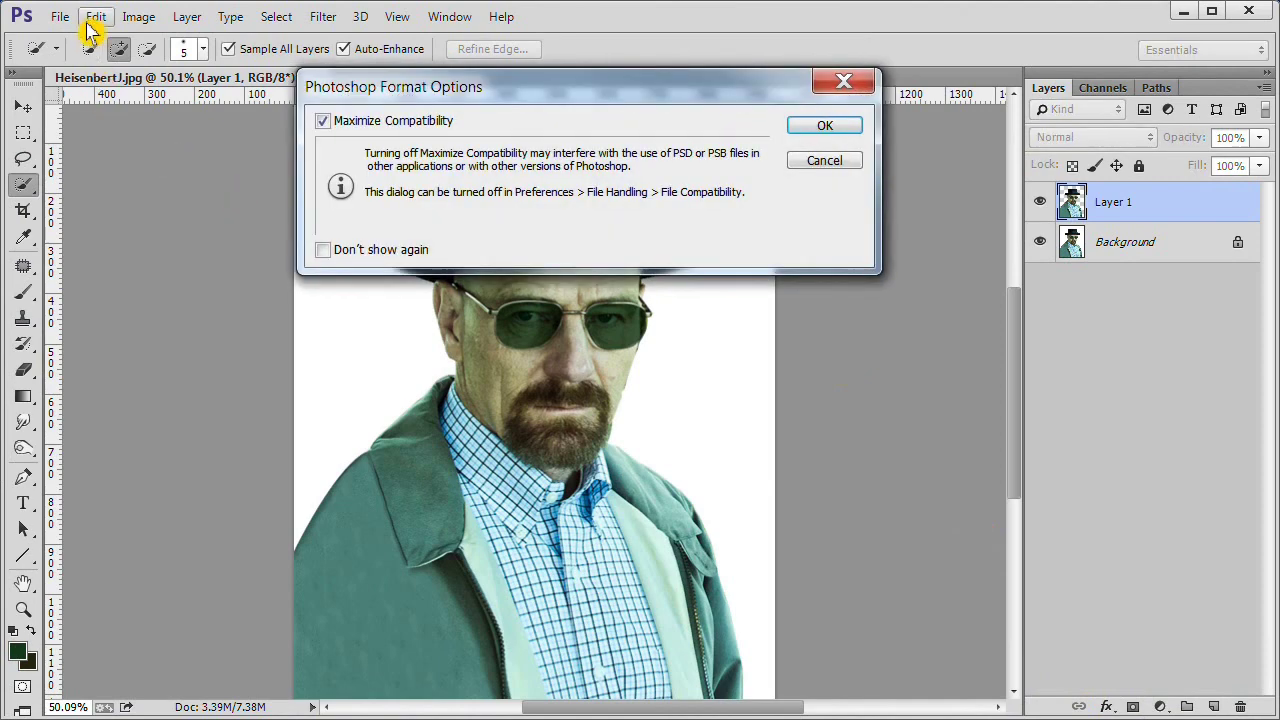
click(813, 132)
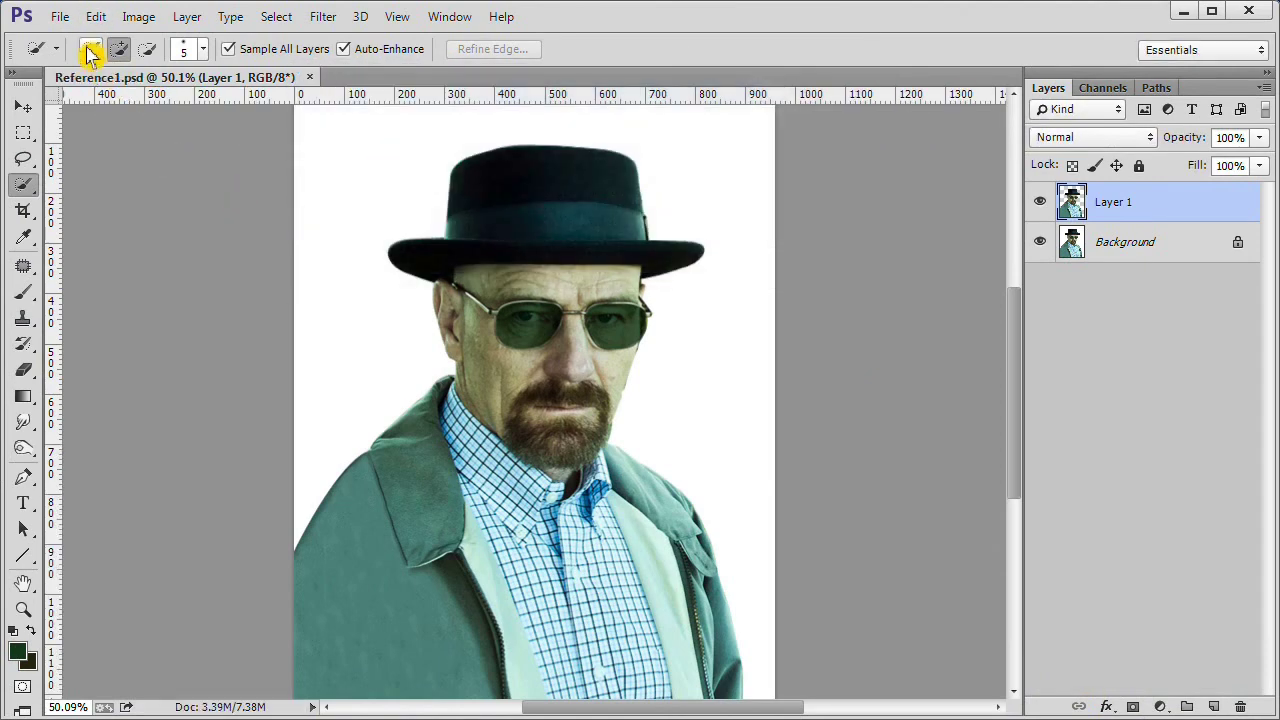
- Save the document under the new name HeisenbergBit in Photoshop format in the scratchboard folder
click(60, 17)
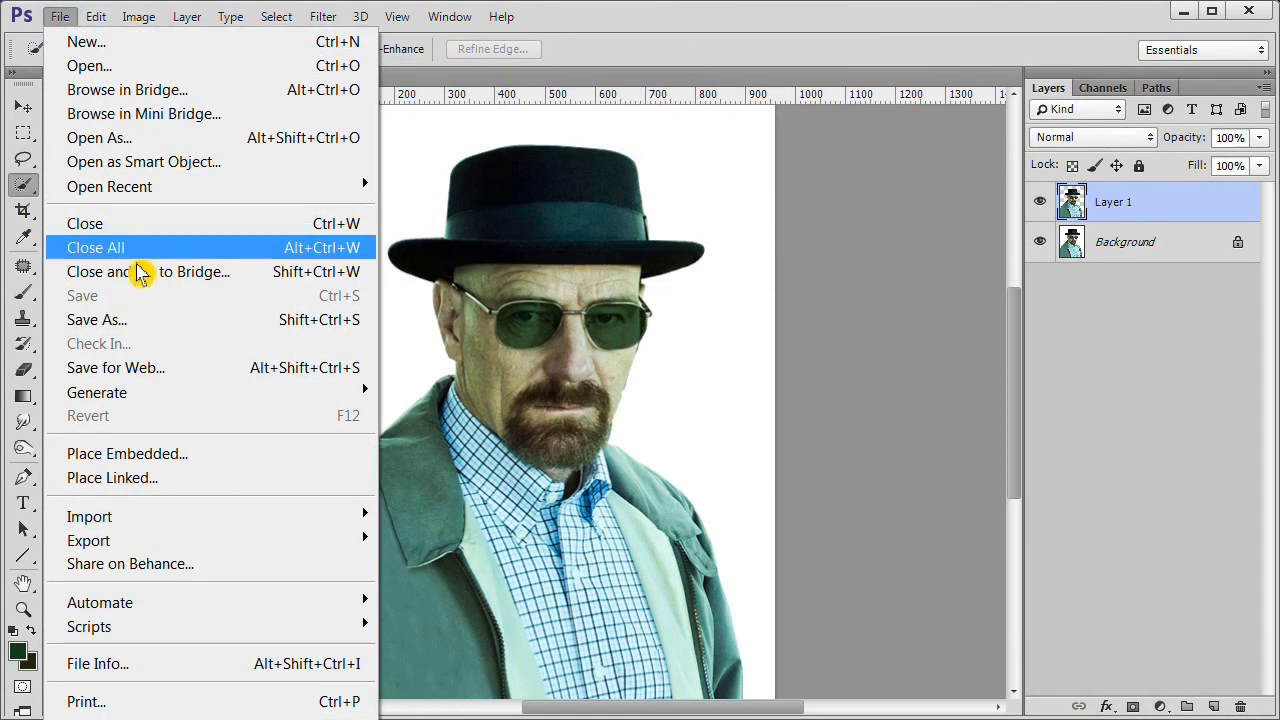
click(143, 331)
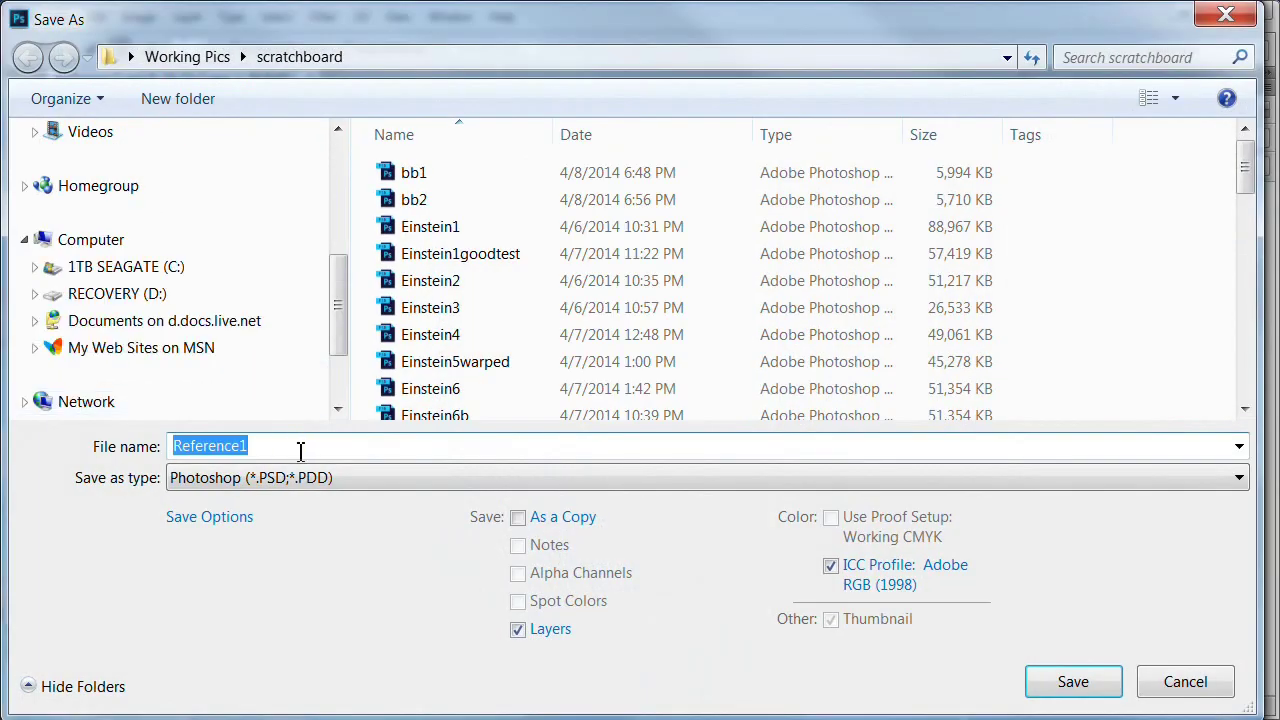
drag(271, 444, 126, 456)
text(Heis)
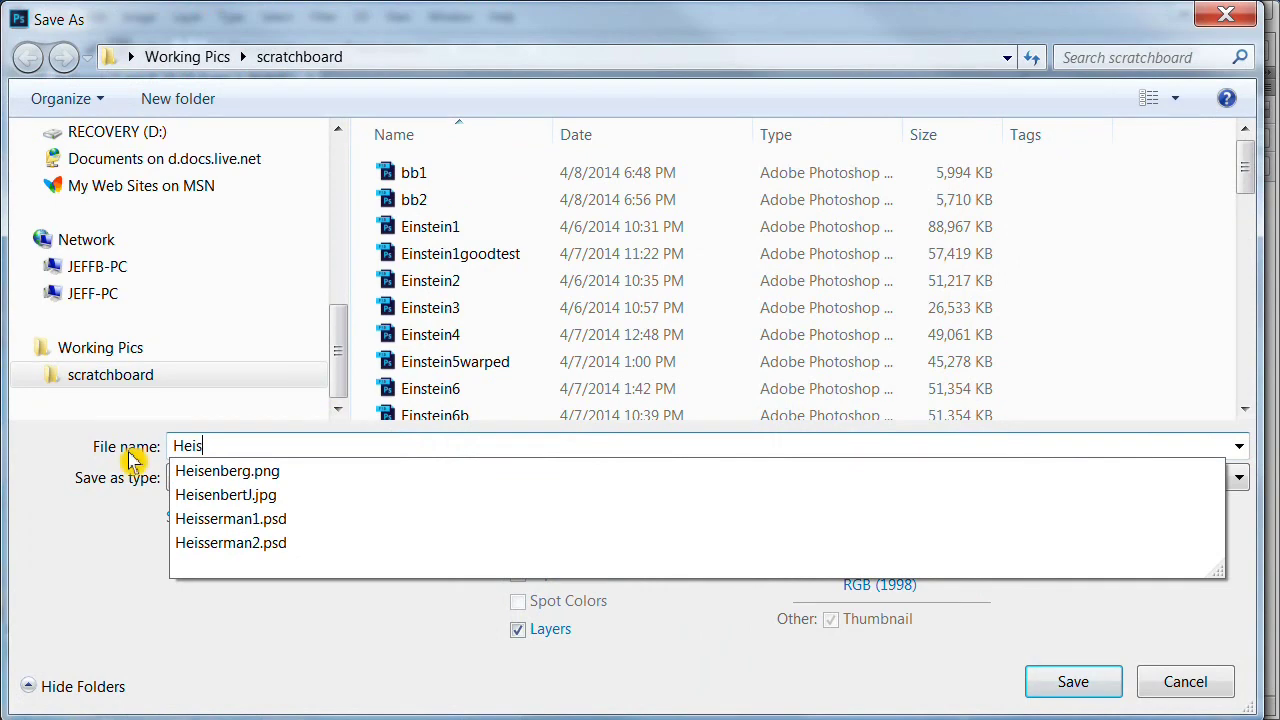
text(en)
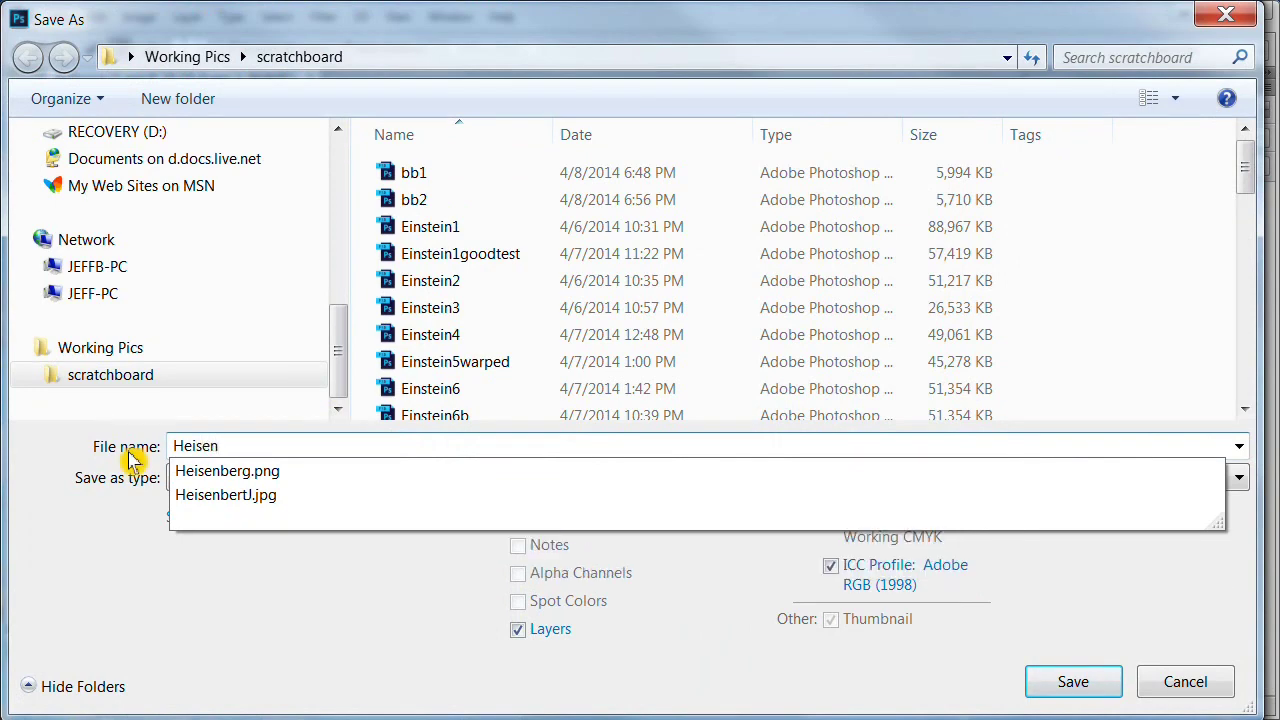
text(bergBit)
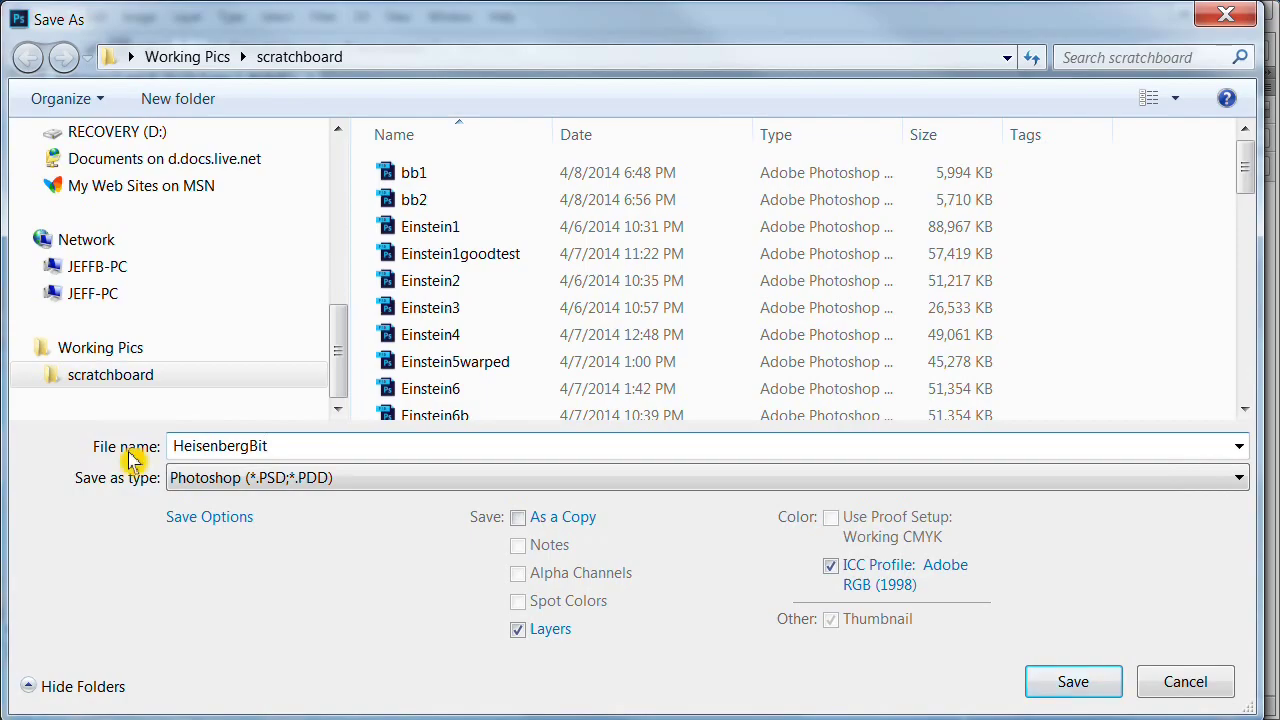
key(Return)
- Convert the image mode to Grayscale, flattening the layers and discarding the color information
click(221, 16)
mouse_move(248, 50)
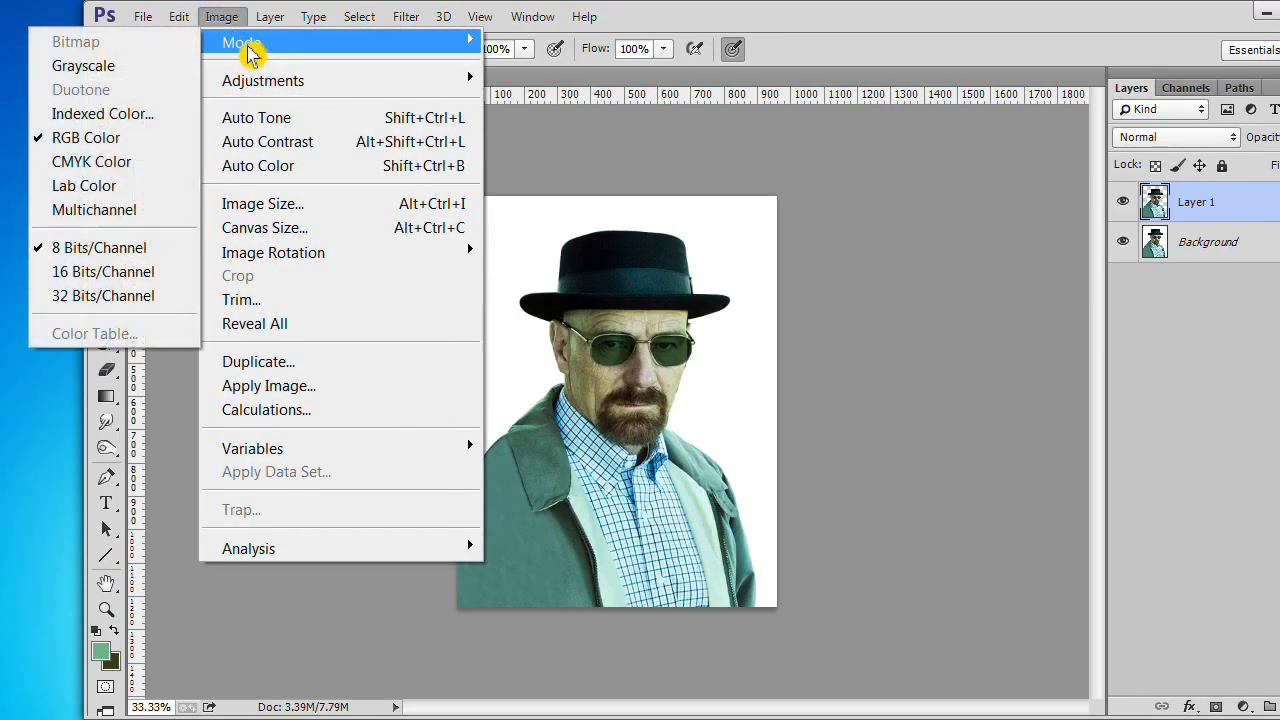
click(117, 66)
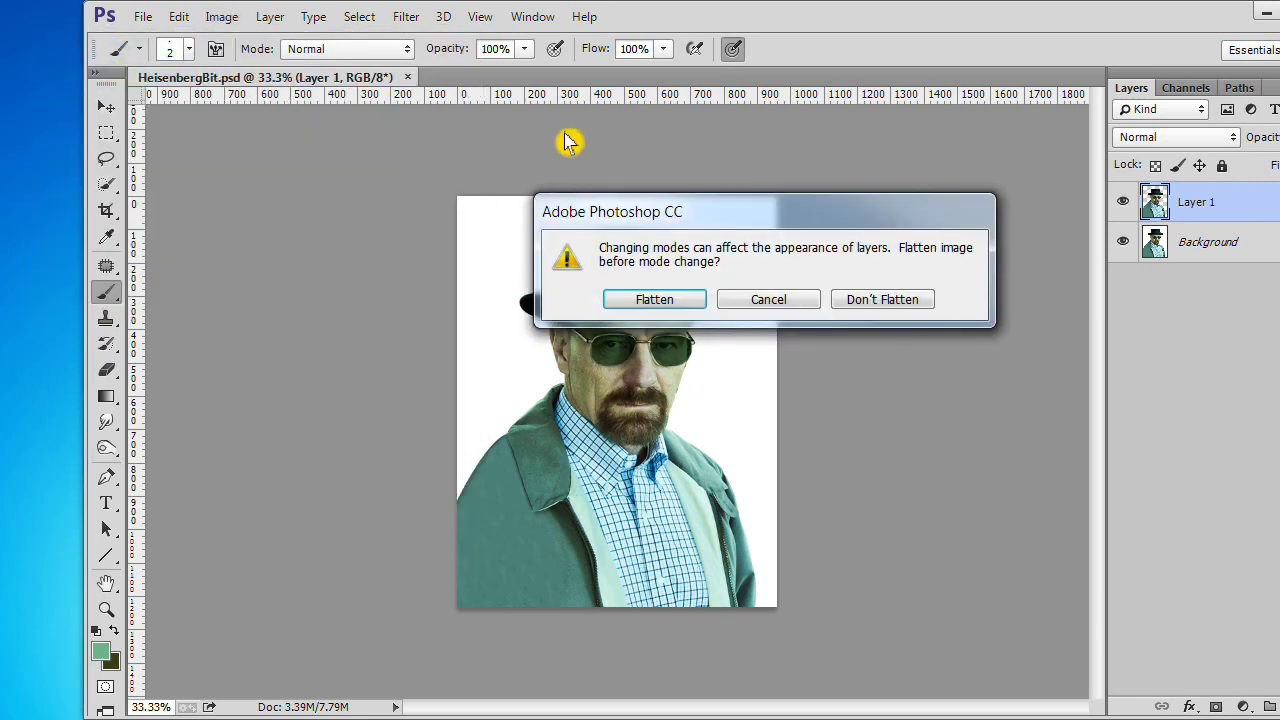
click(655, 302)
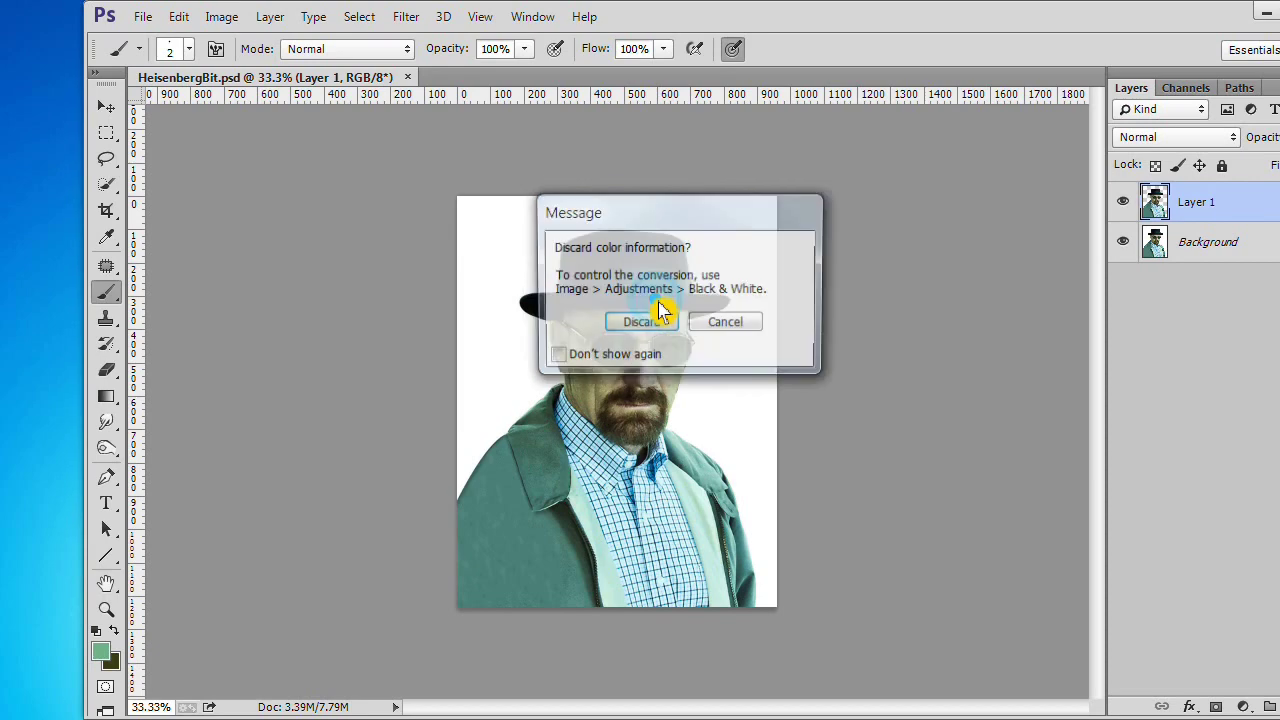
click(648, 324)
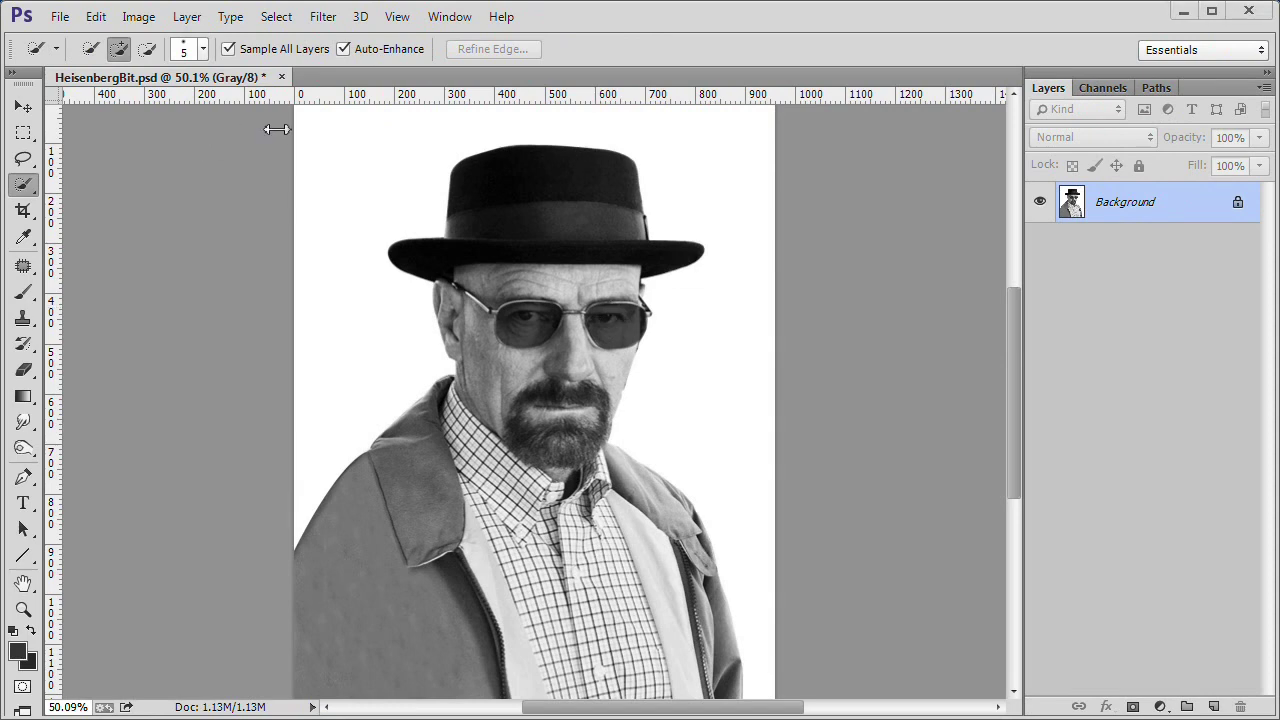
- Increase the grayscale photo's contrast with Levels, setting the input black point to 8 and the white point to 234
click(98, 20)
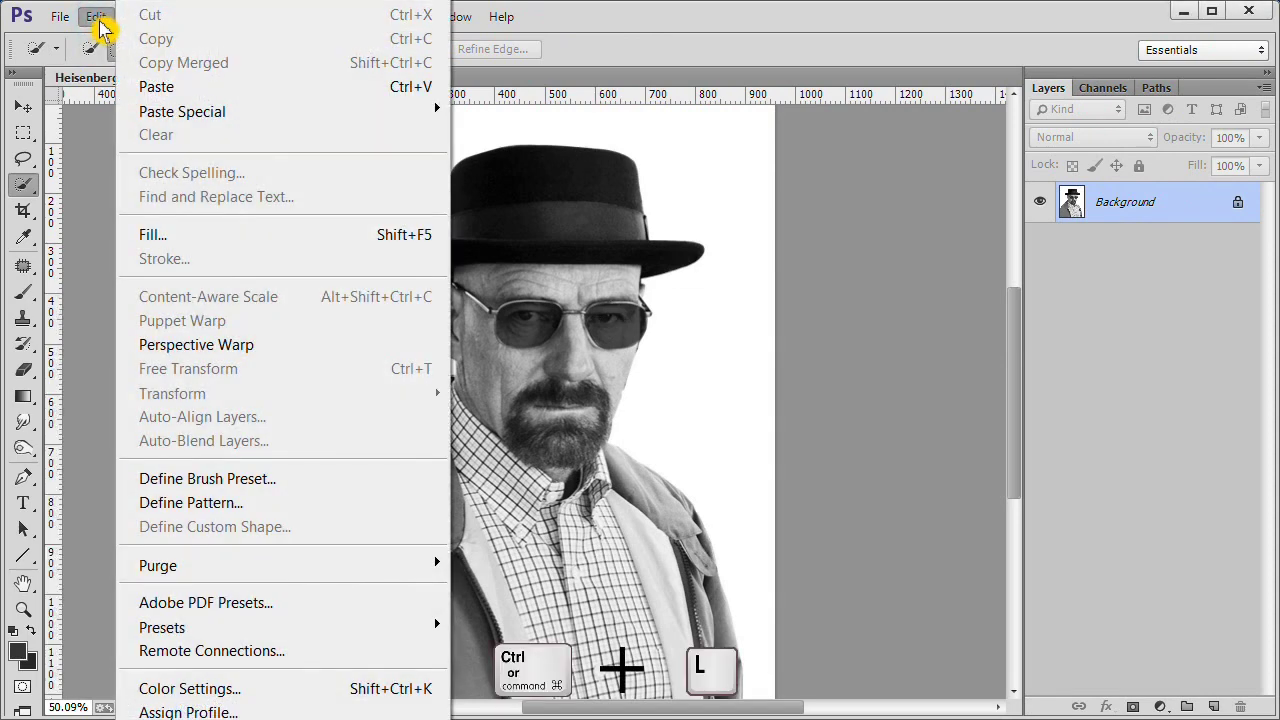
click(105, 18)
click(138, 17)
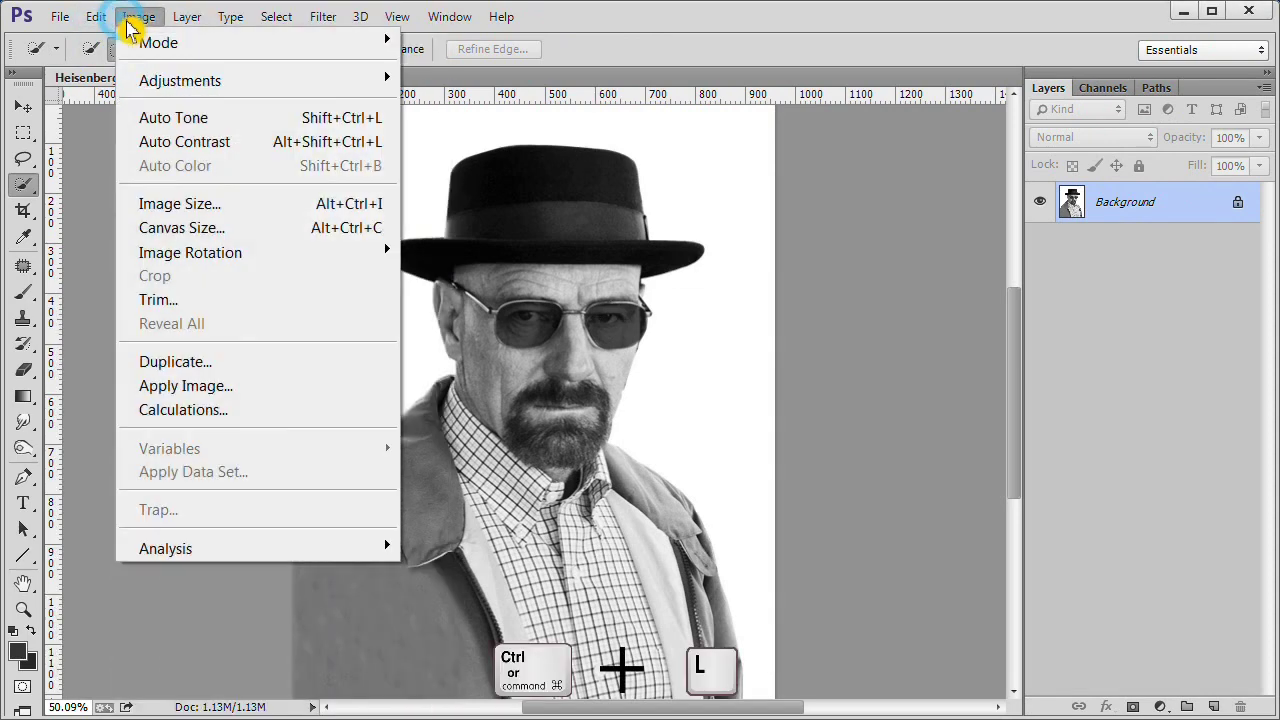
mouse_move(362, 90)
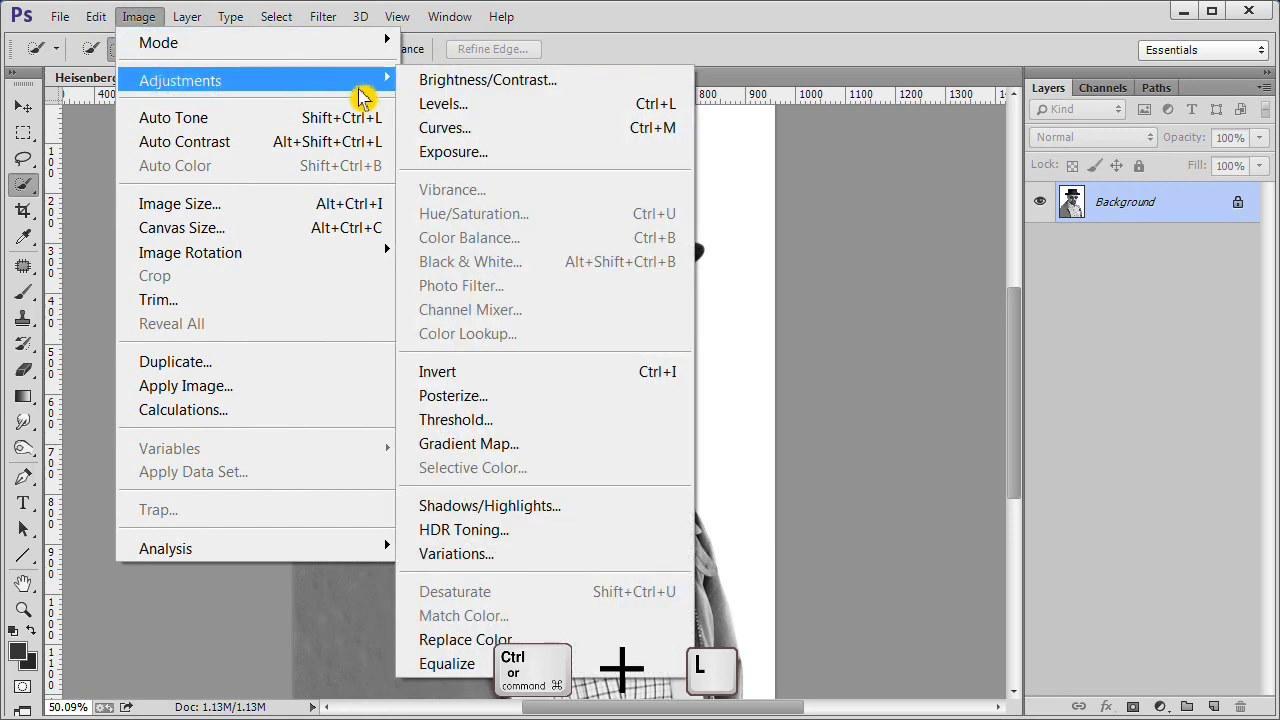
click(490, 110)
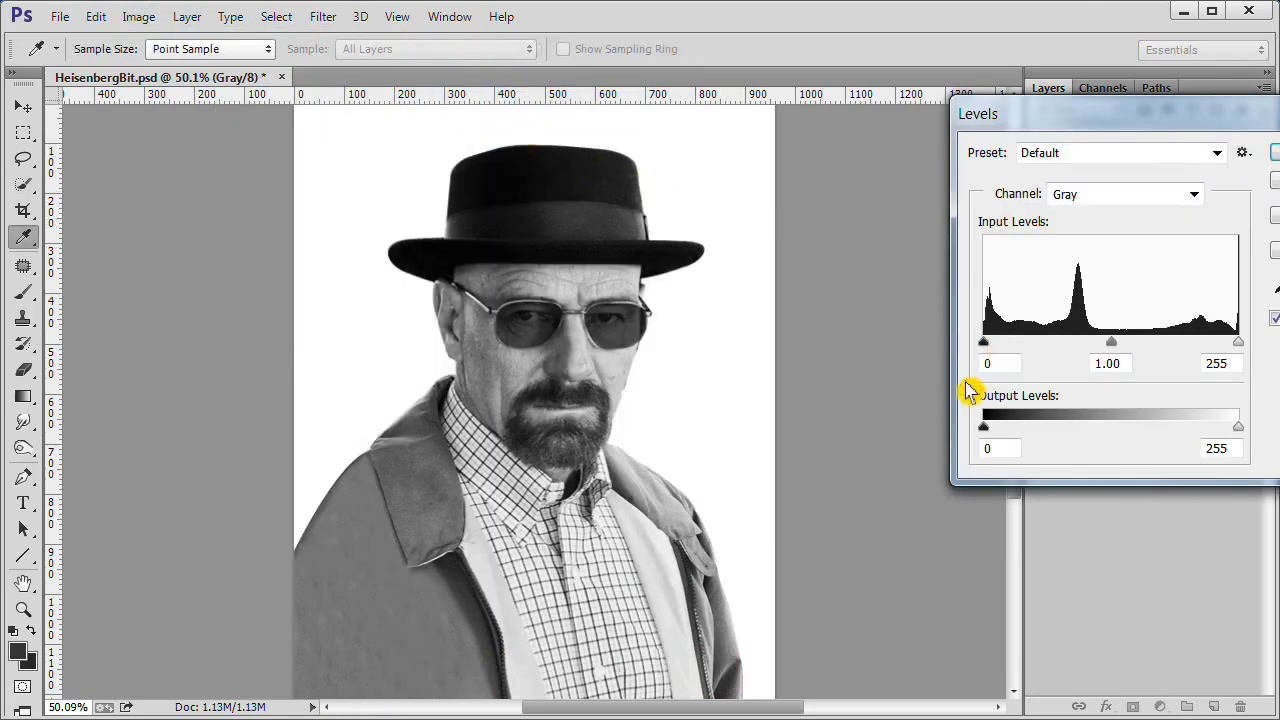
drag(984, 344, 992, 344)
drag(1238, 343, 1224, 346)
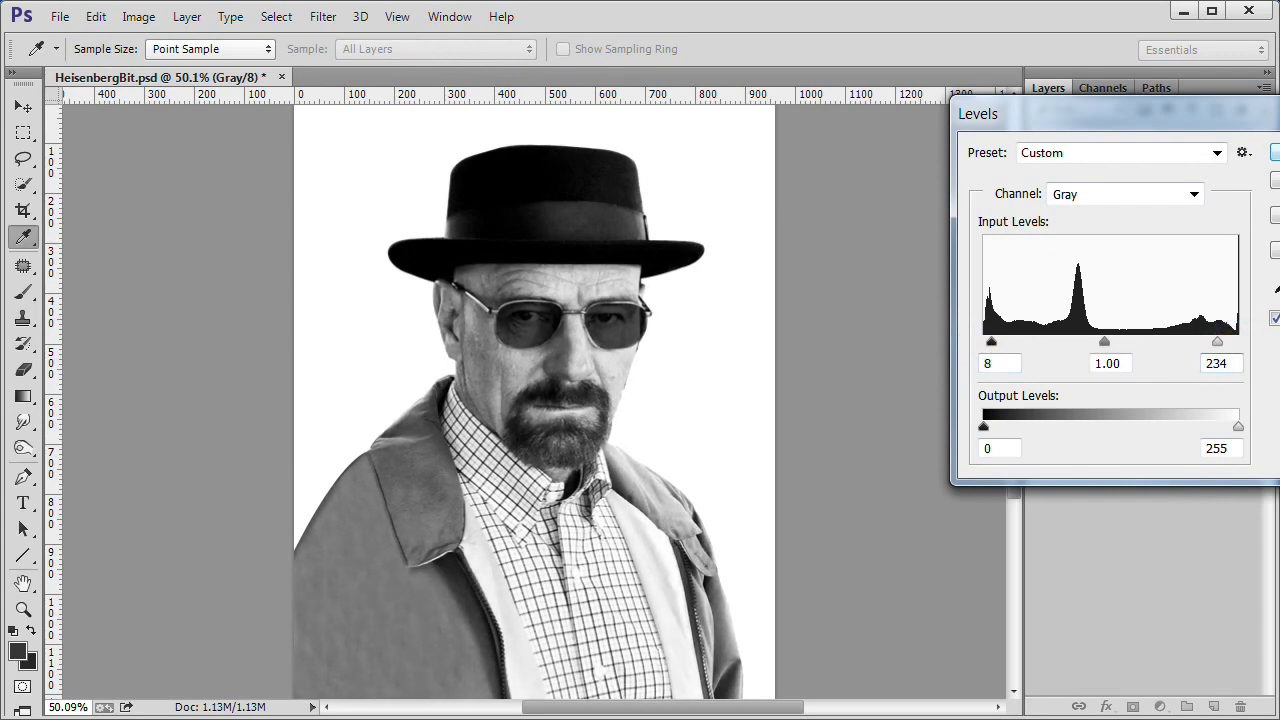
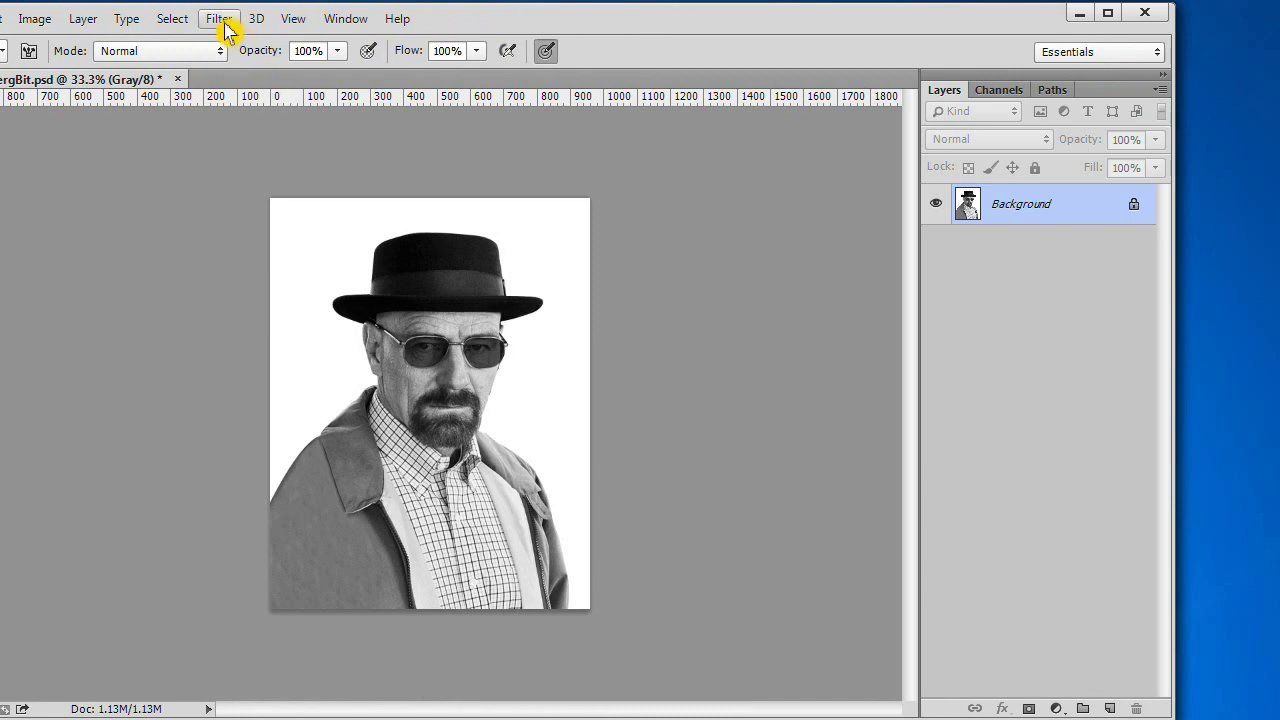
- Sharpen the grayscale portrait with Unsharp Mask at Amount 500%, Radius 1.1 pixels and Threshold 2 levels
click(224, 22)
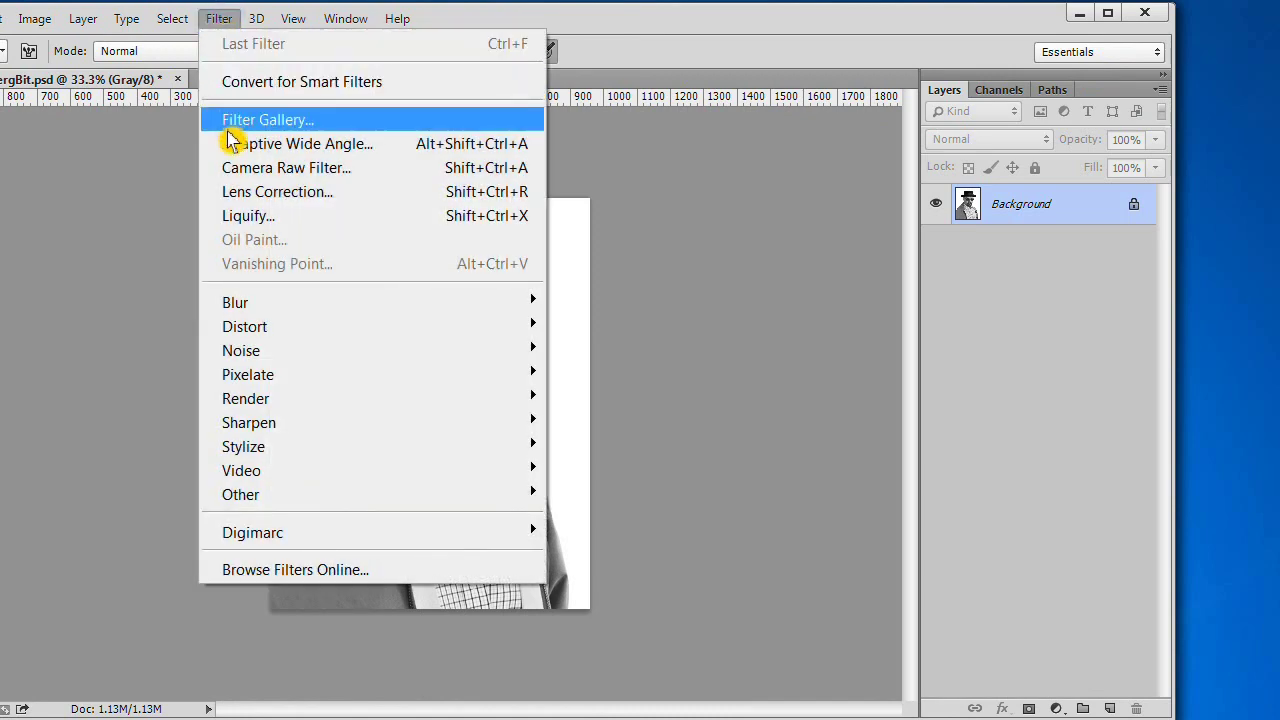
mouse_move(305, 428)
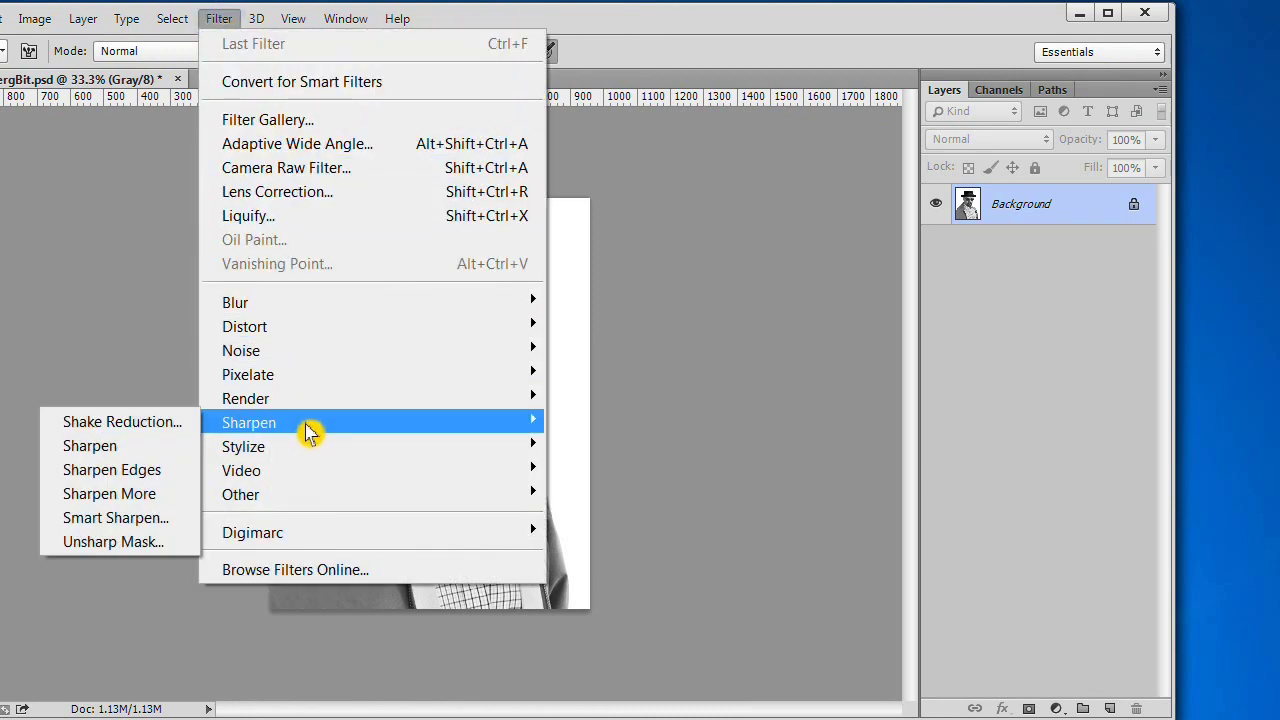
click(118, 548)
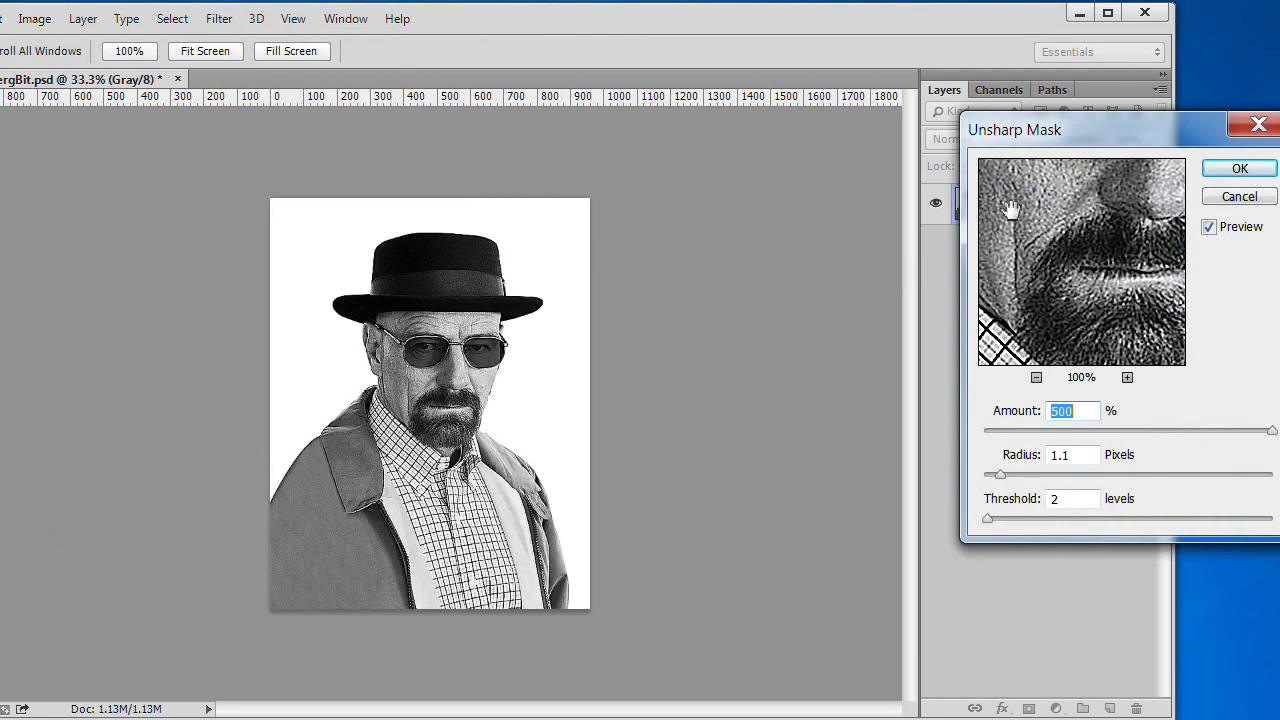
drag(1112, 145, 1003, 155)
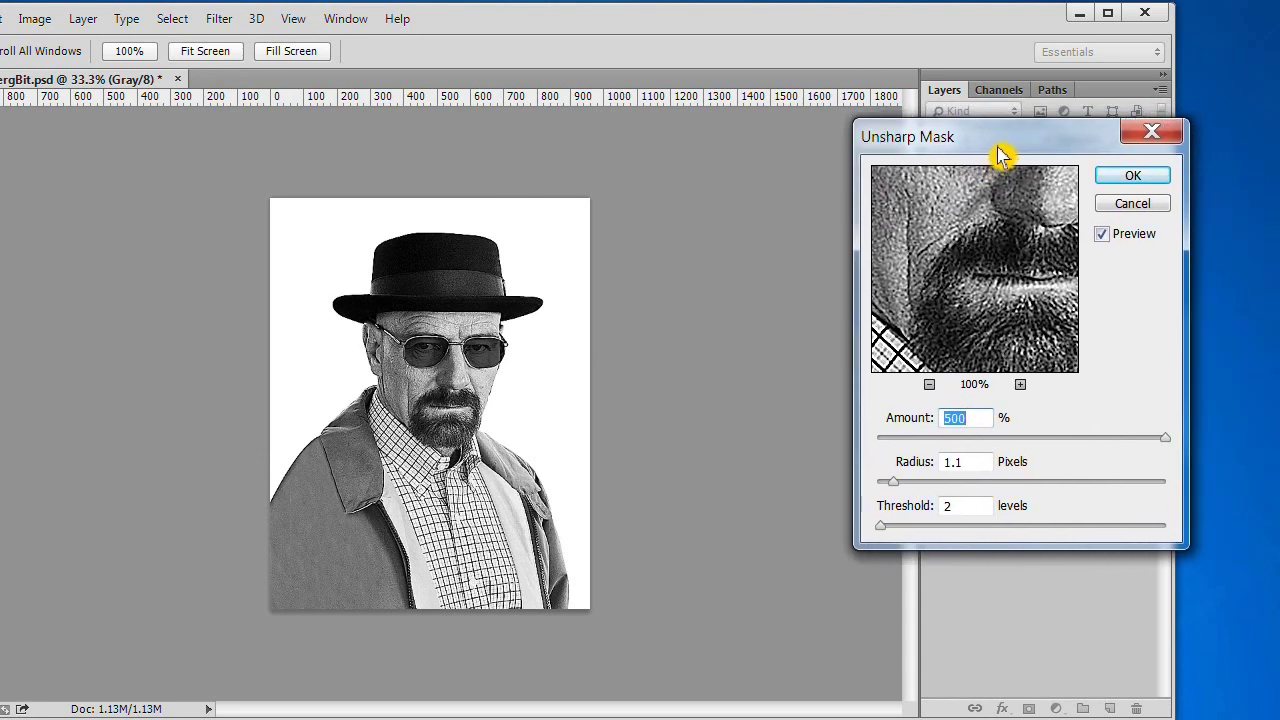
click(972, 467)
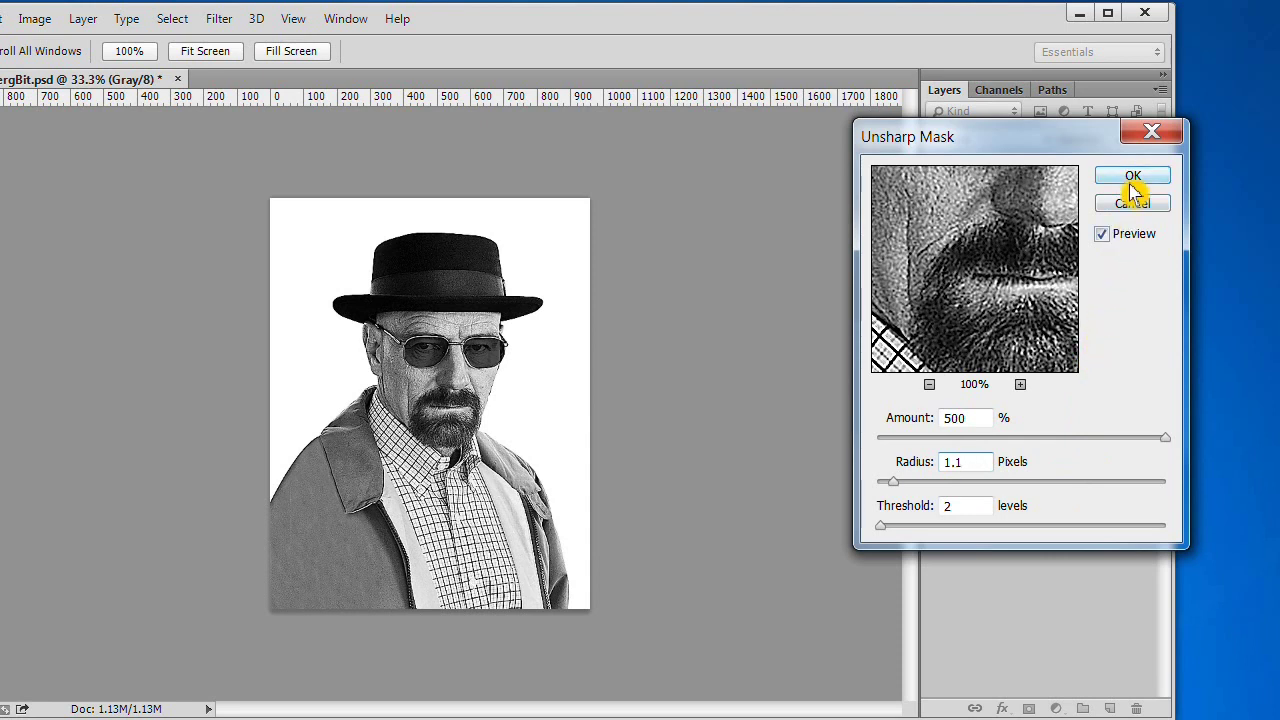
drag(1020, 222, 1013, 271)
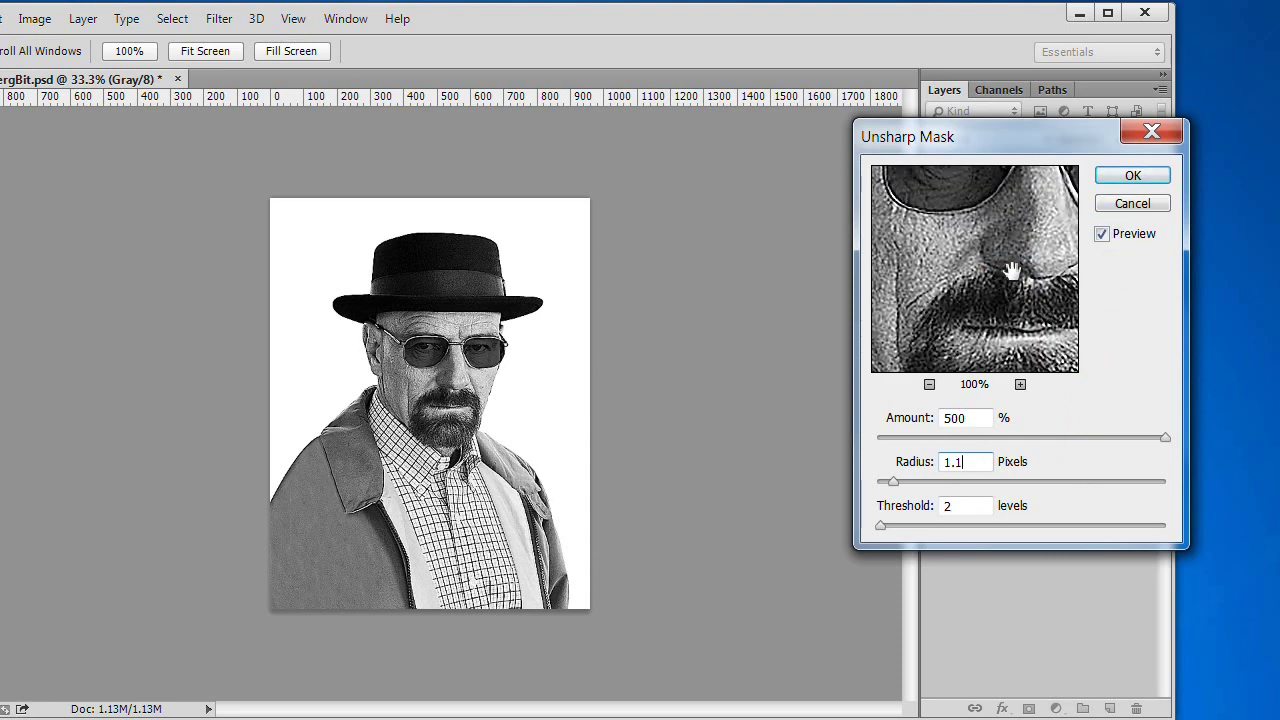
click(1132, 180)
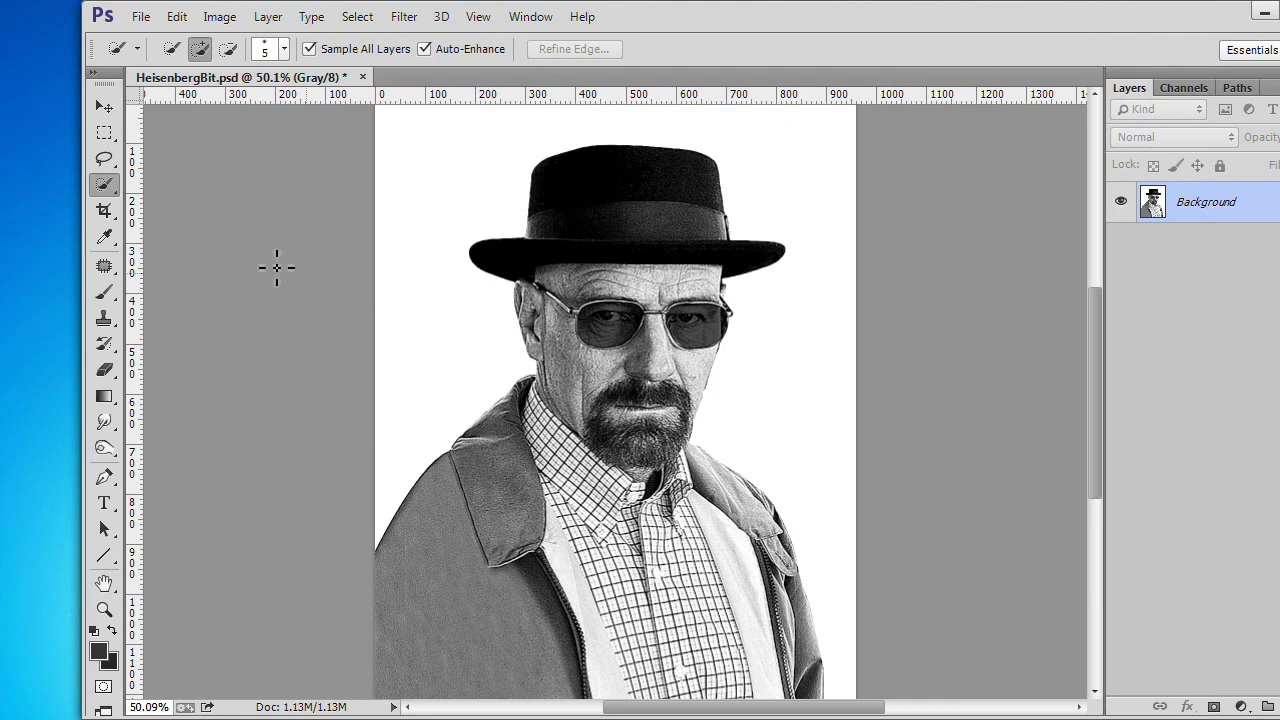
- Convert the image to Bitmap at 450 pixels/inch using a Line-shaped halftone screen of 80 lines/inch at -25 degrees
click(222, 22)
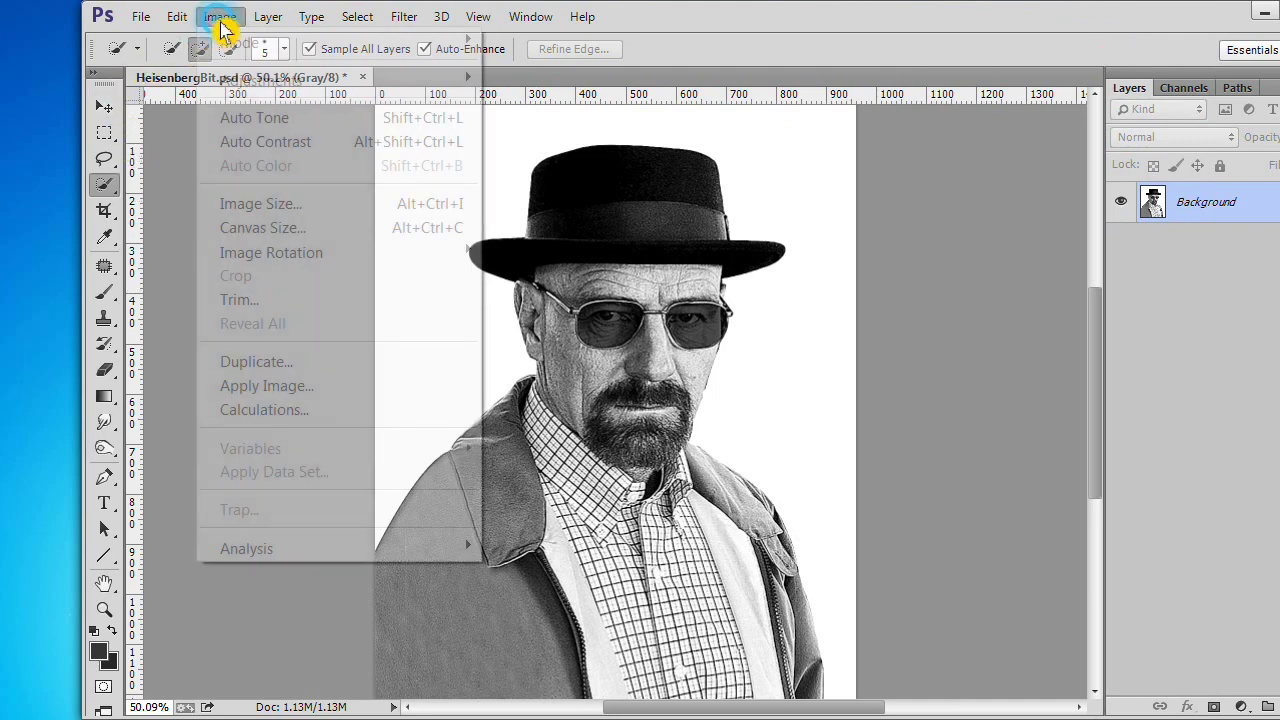
mouse_move(250, 48)
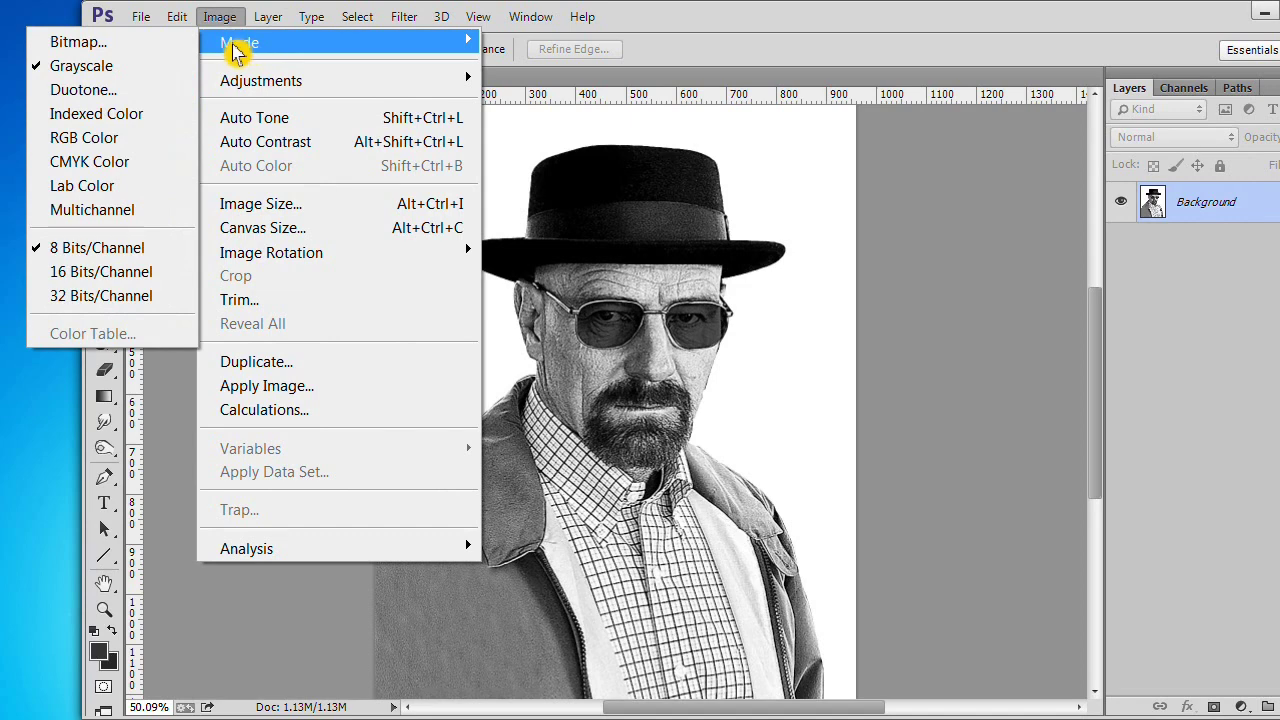
click(121, 43)
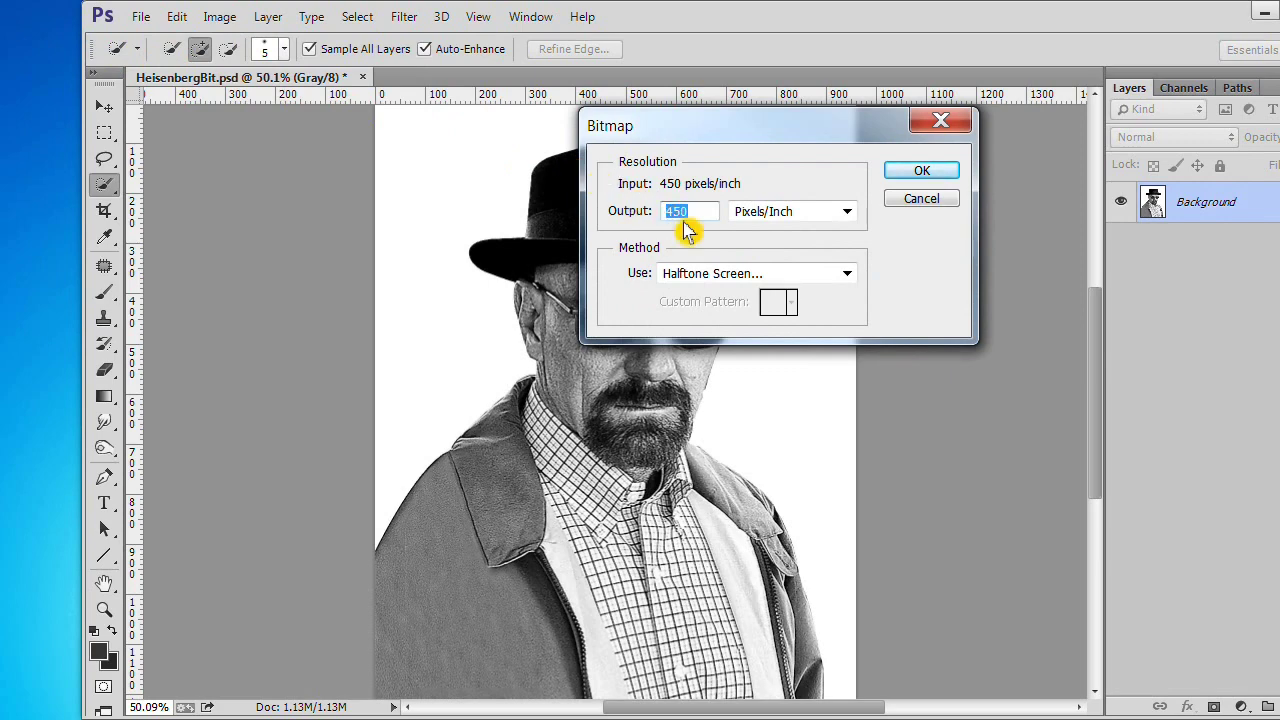
click(922, 176)
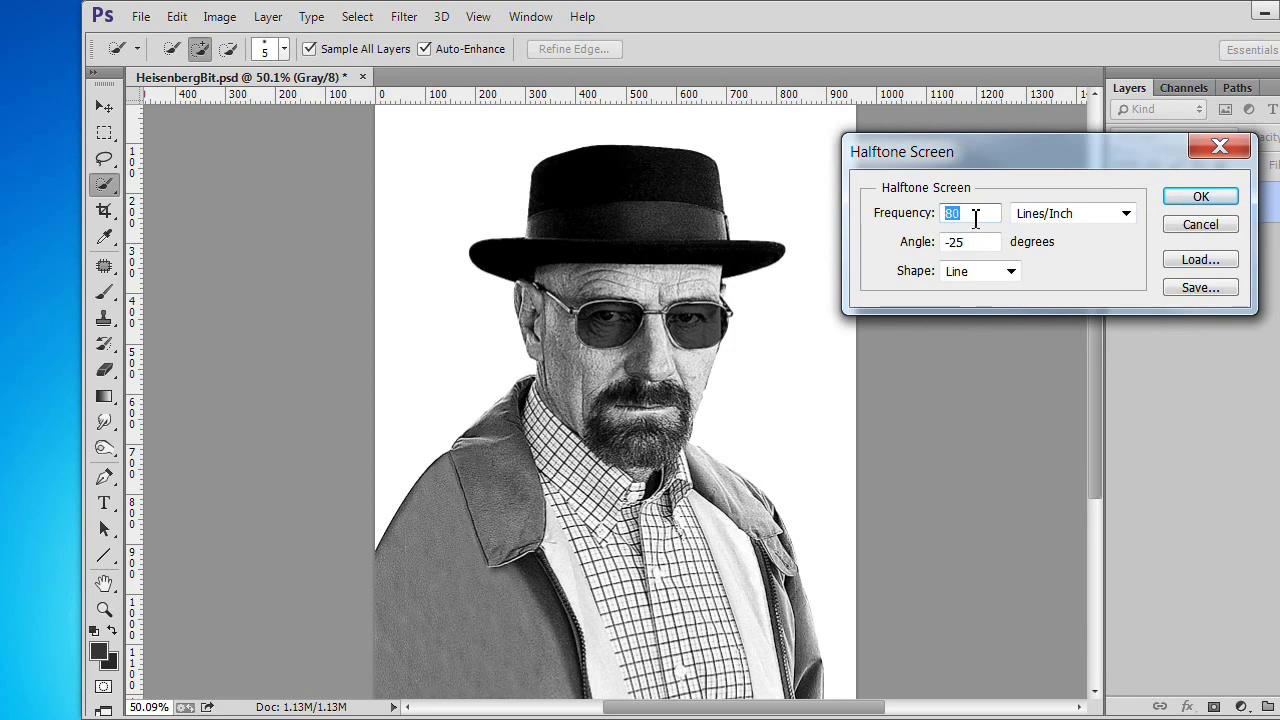
click(1201, 198)
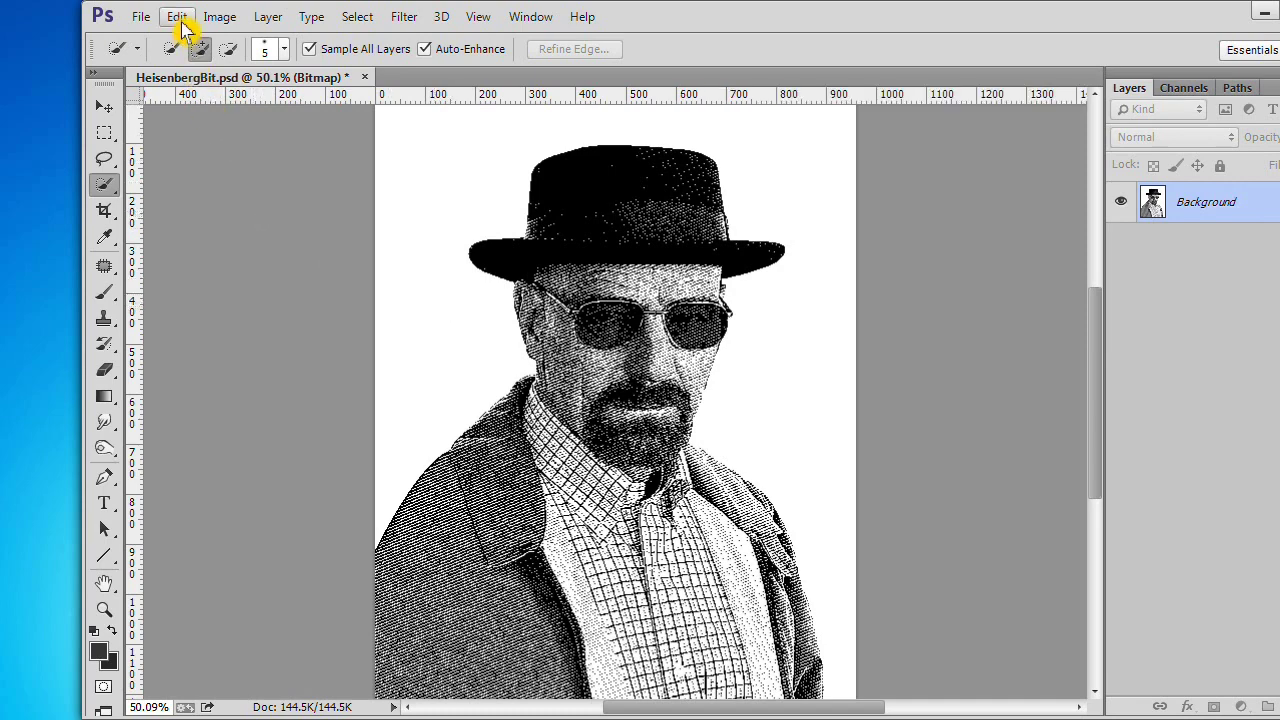
- Convert the bitmap image back to Grayscale with a size ratio of 1, and from there to RGB Color
click(216, 20)
mouse_move(234, 44)
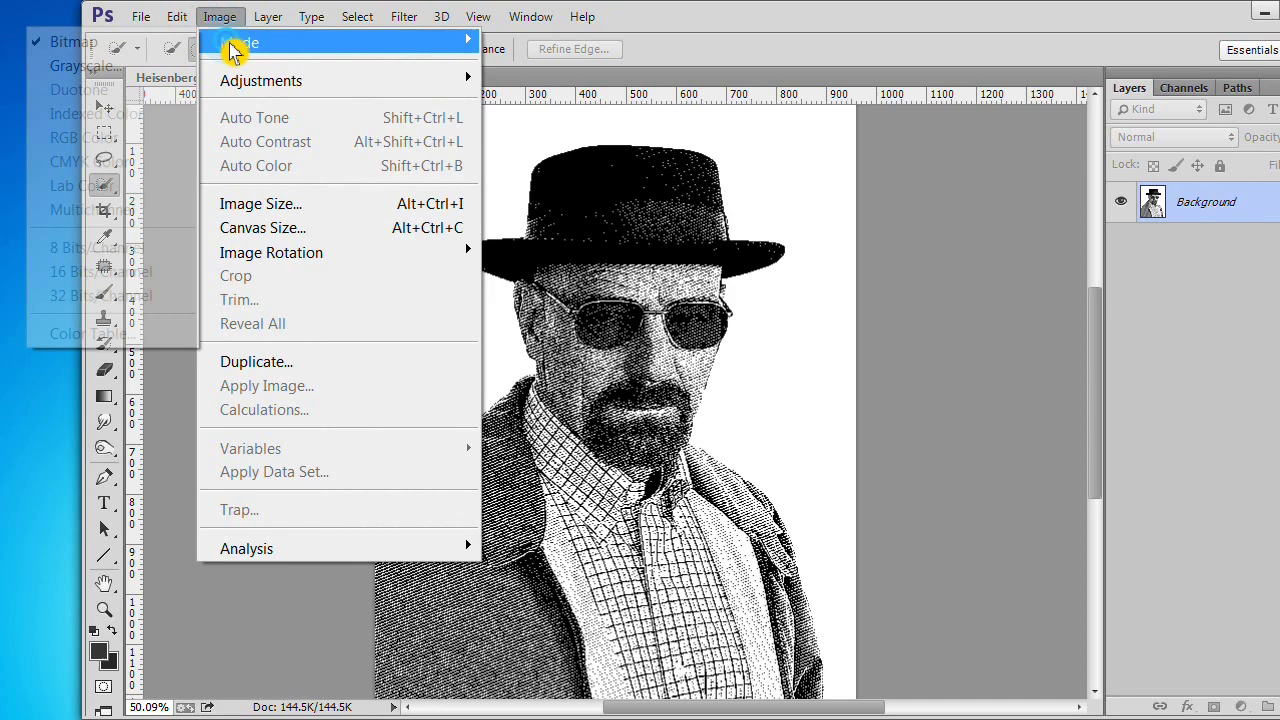
click(115, 66)
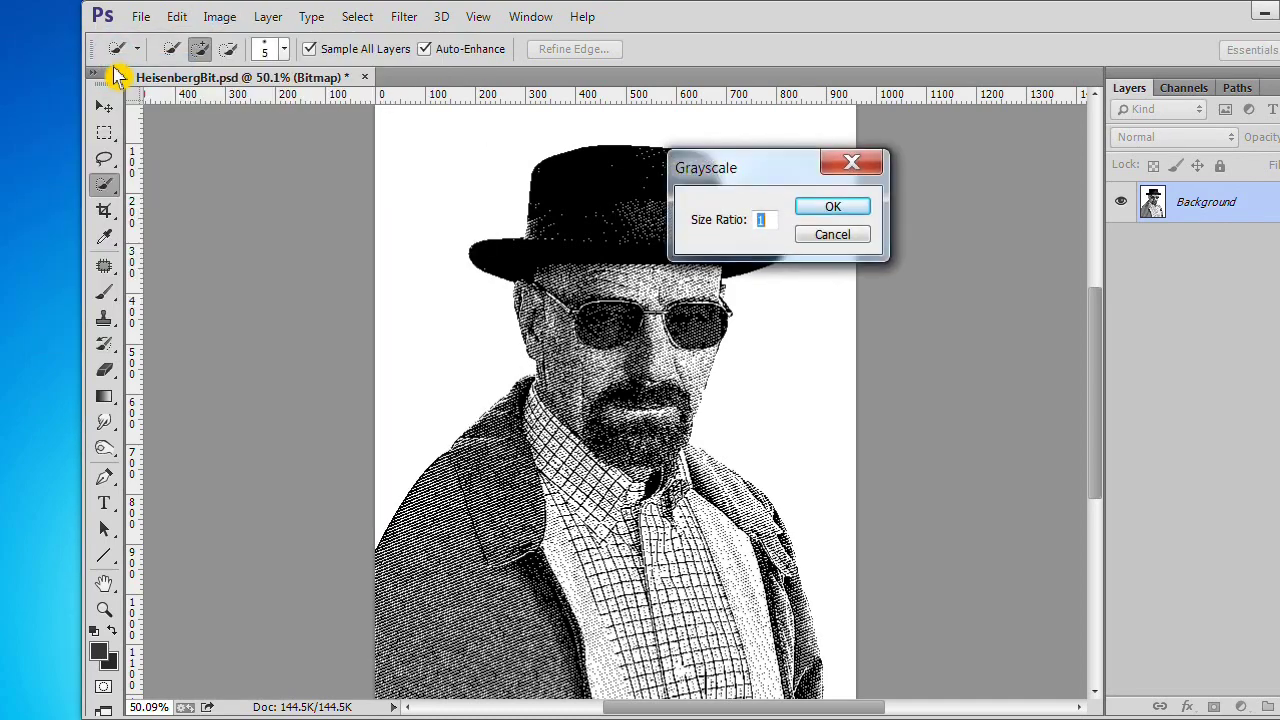
click(828, 210)
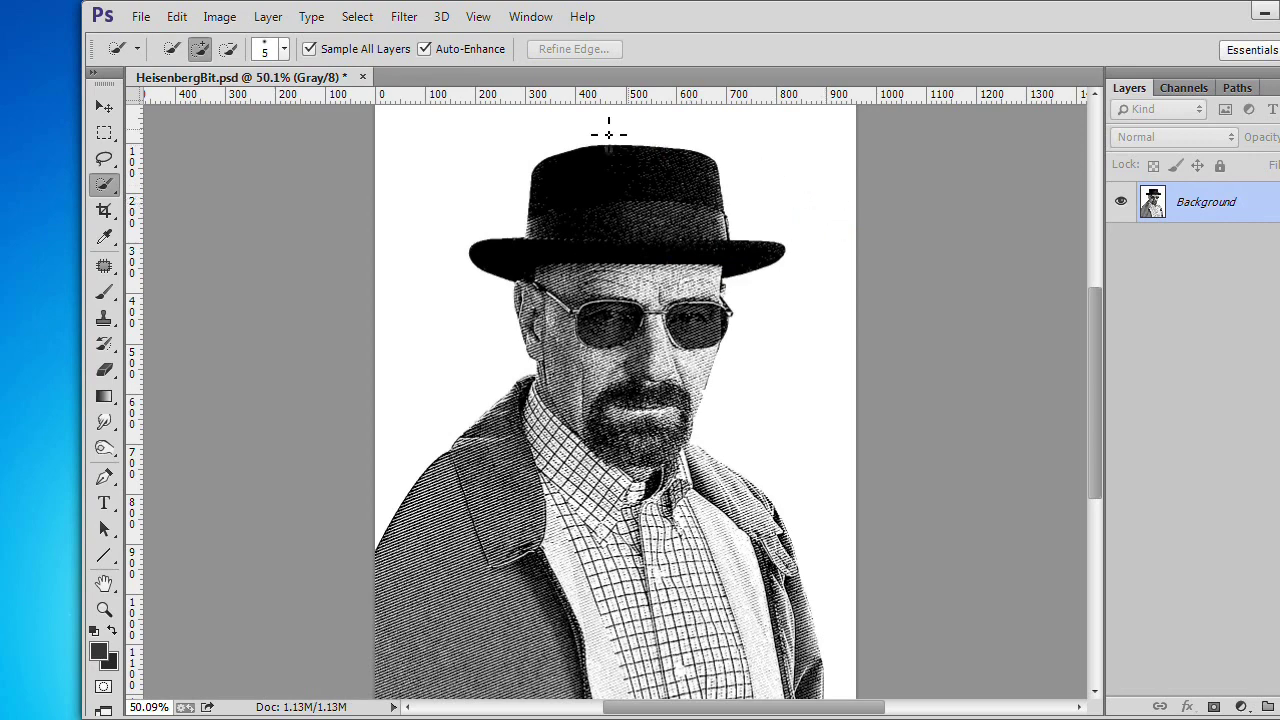
click(226, 24)
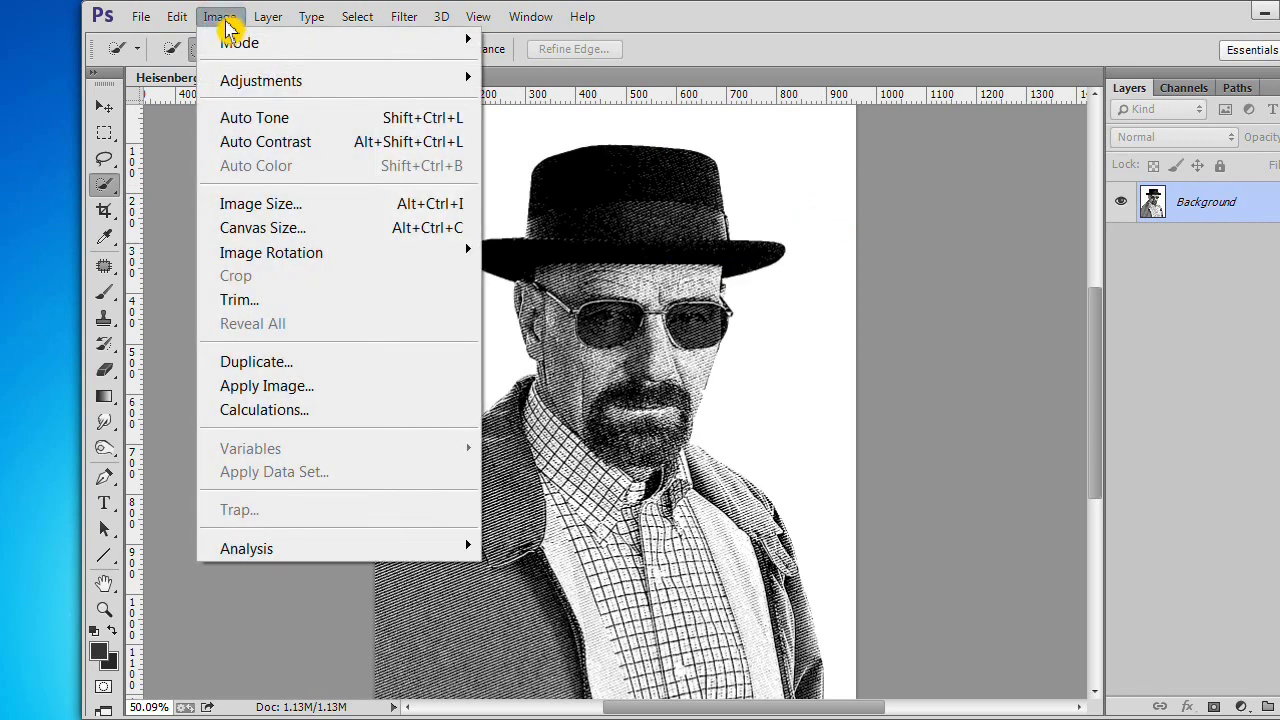
mouse_move(243, 40)
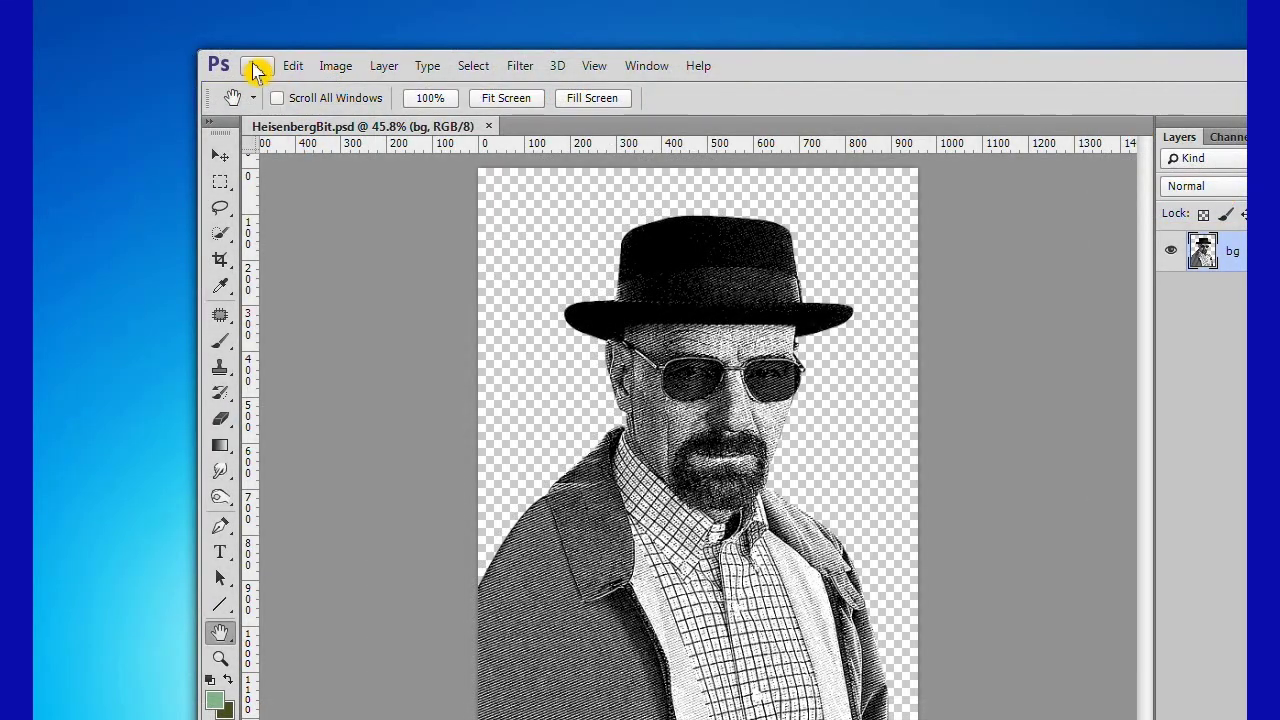
- Open the recent file Reference1.psd alongside HeisenbergBit.psd
click(257, 68)
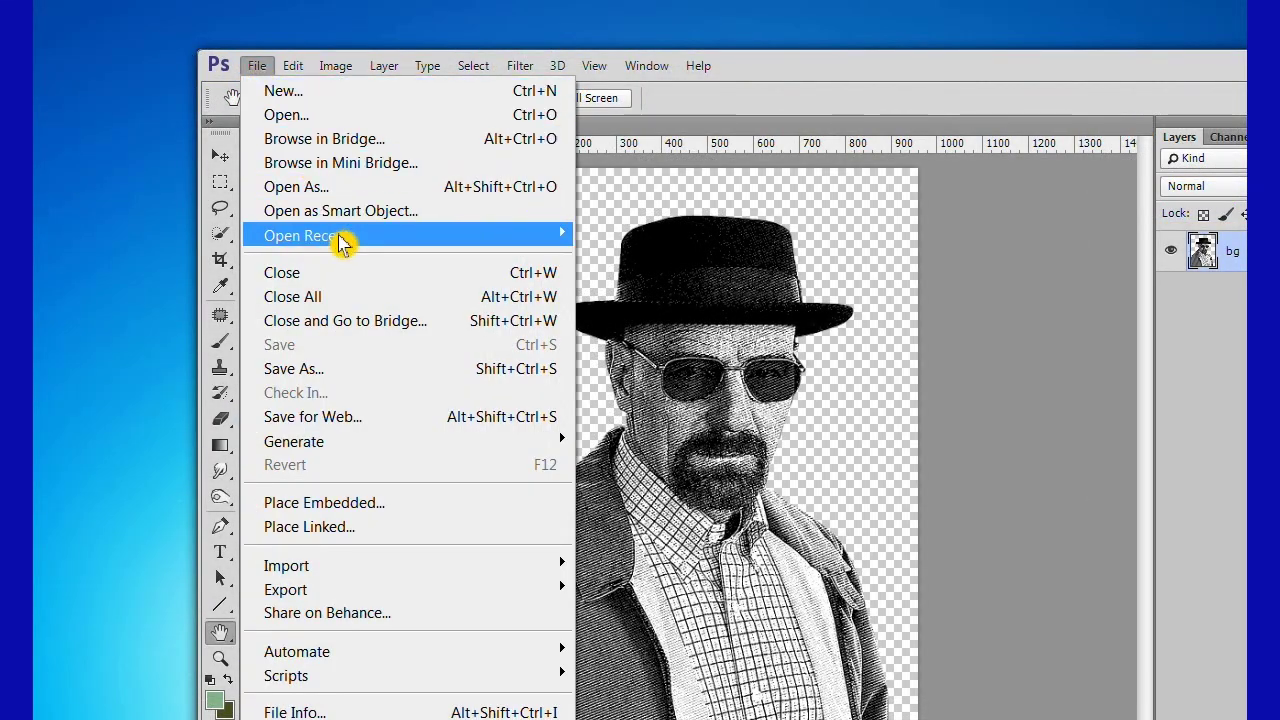
mouse_move(340, 240)
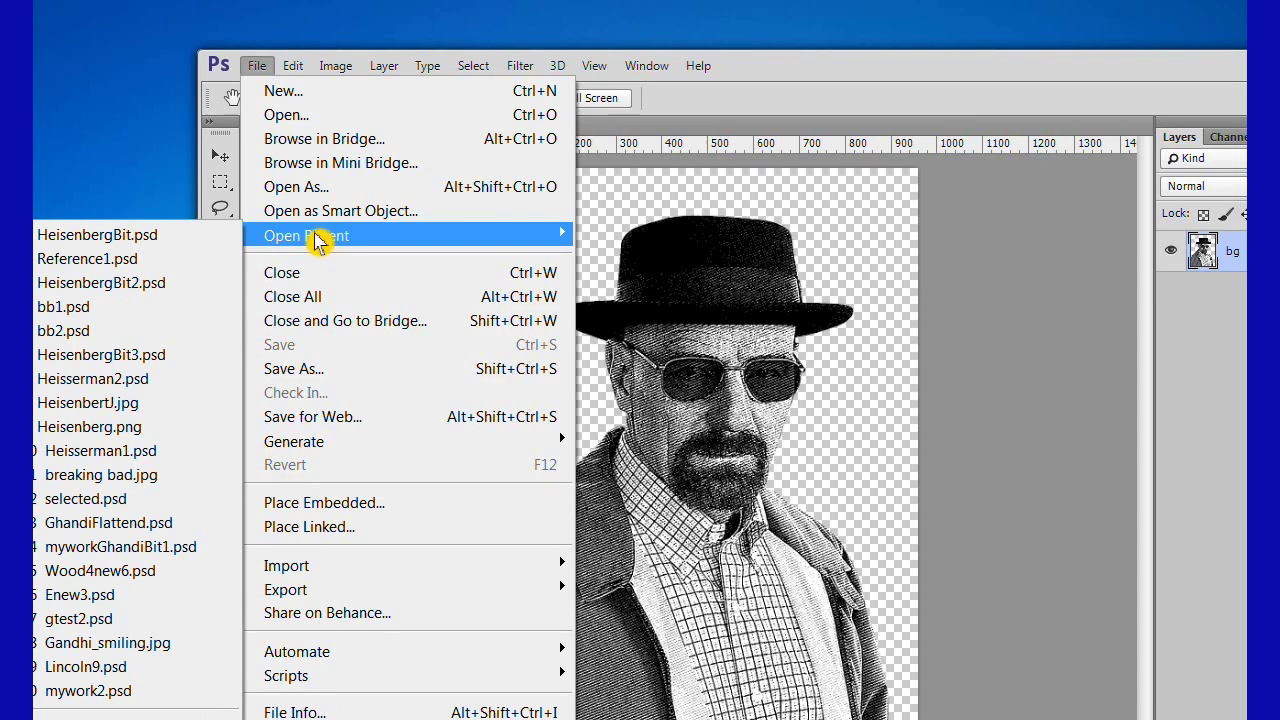
click(163, 262)
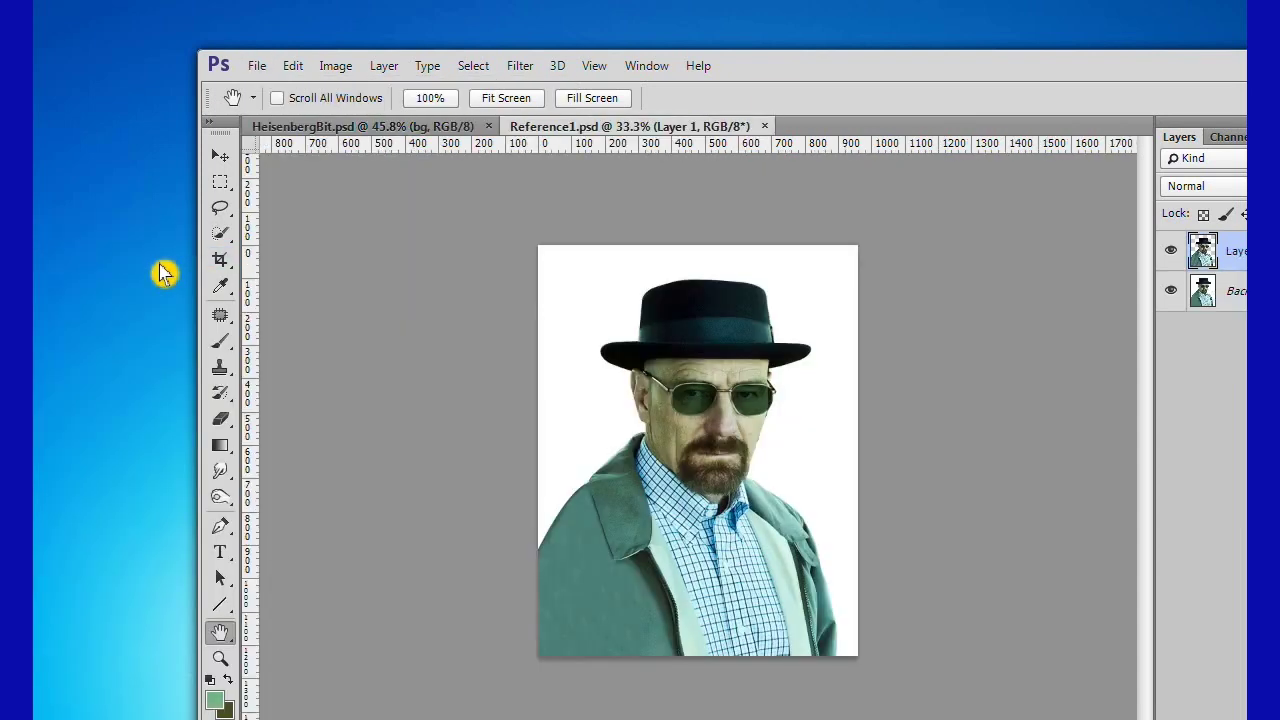
- Load Layer 1's outline in Reference1.psd as a selection and copy it merged into HeisenbergBit.psd with Paste Special
ctrl+click(1205, 256)
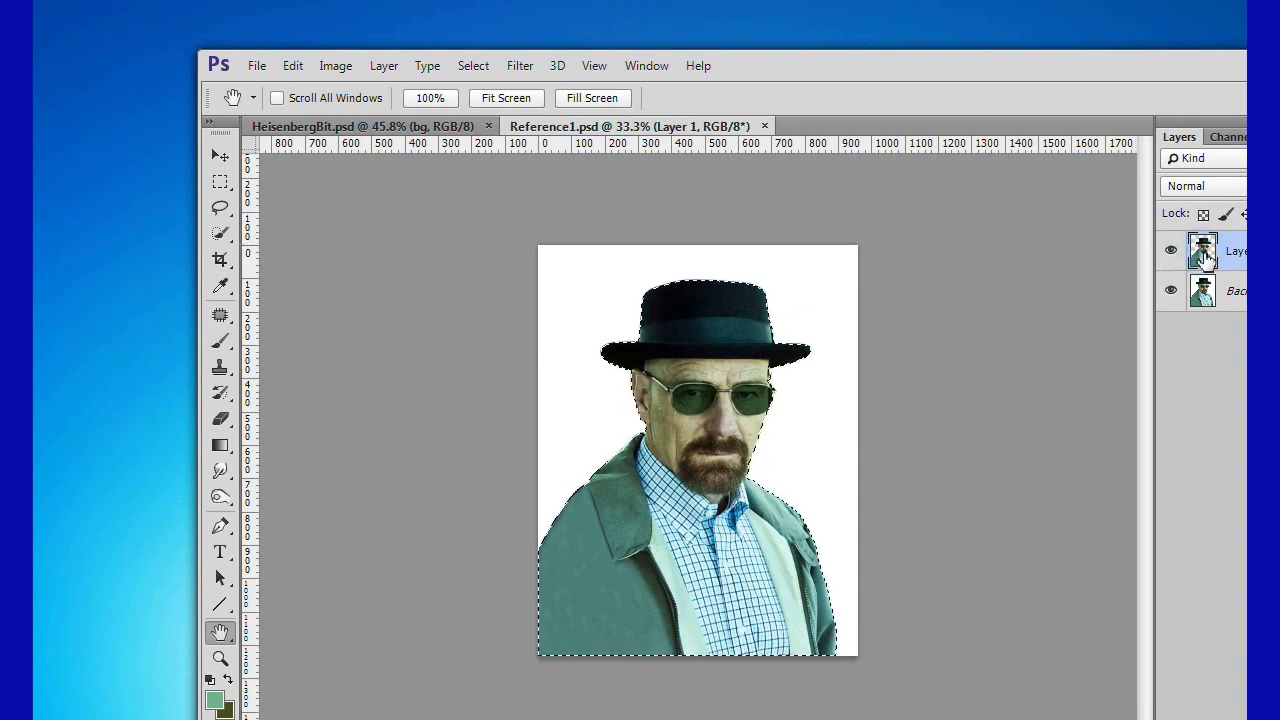
click(293, 66)
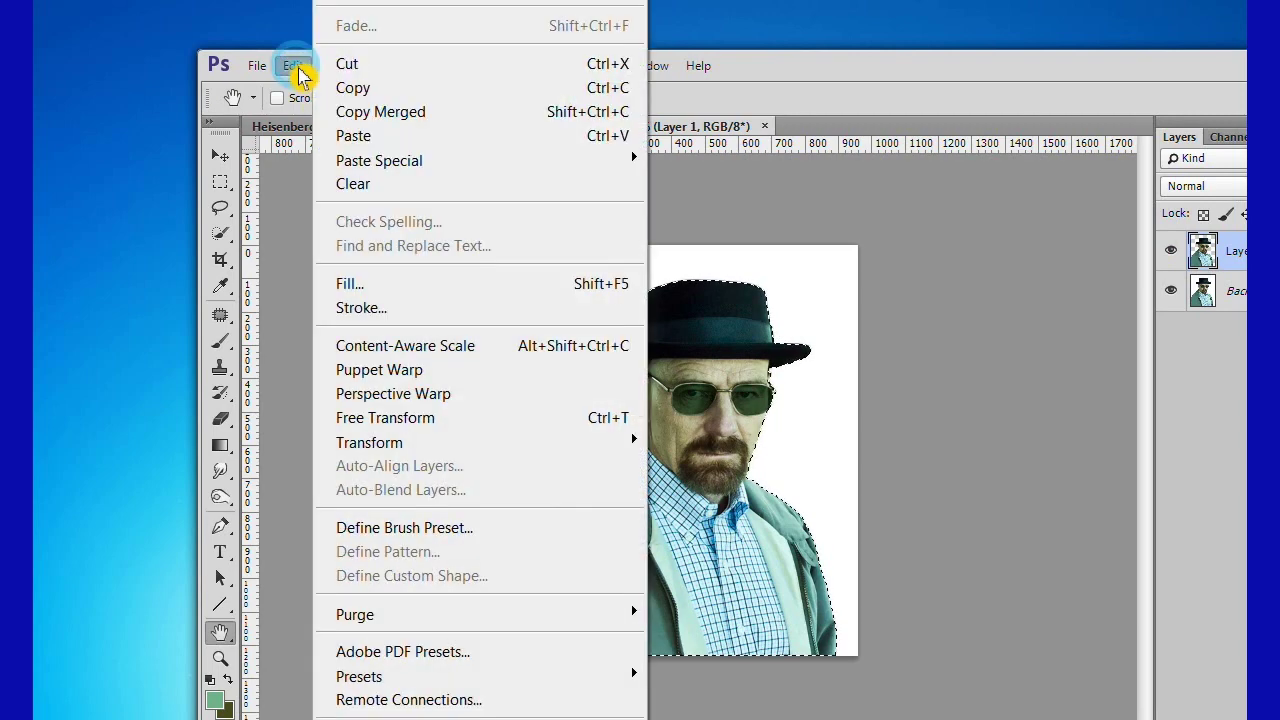
click(400, 115)
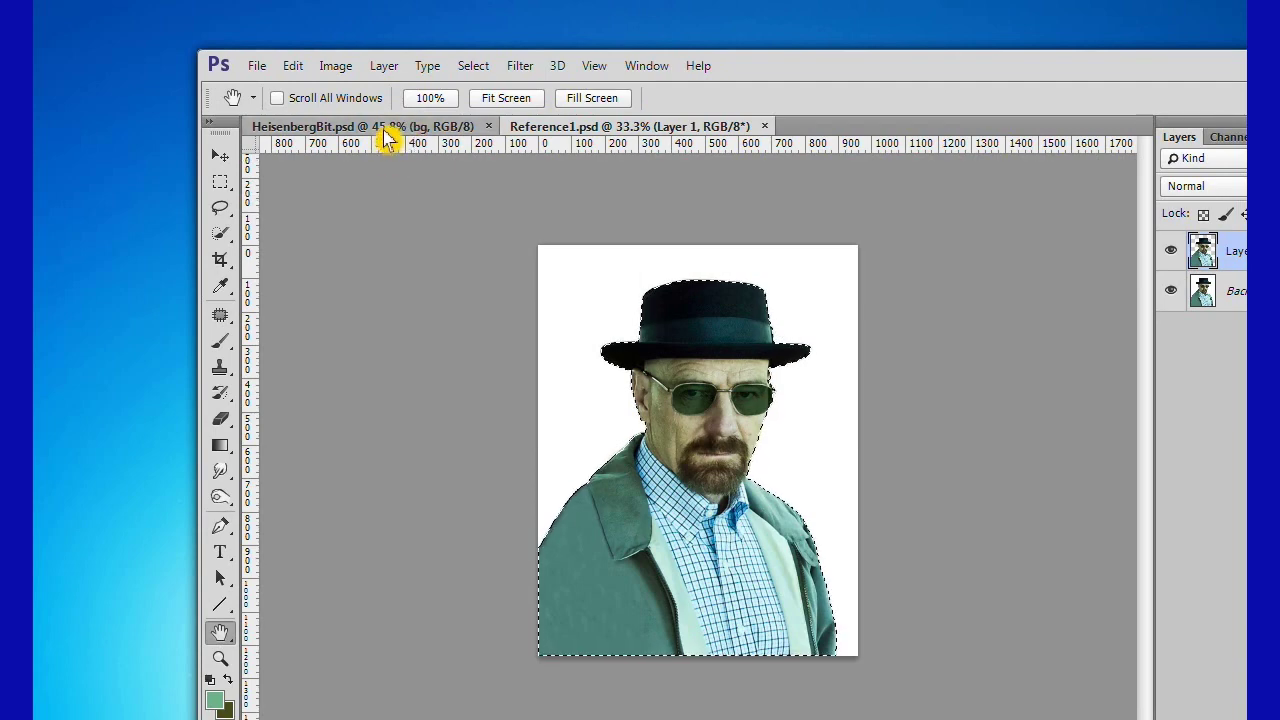
click(390, 130)
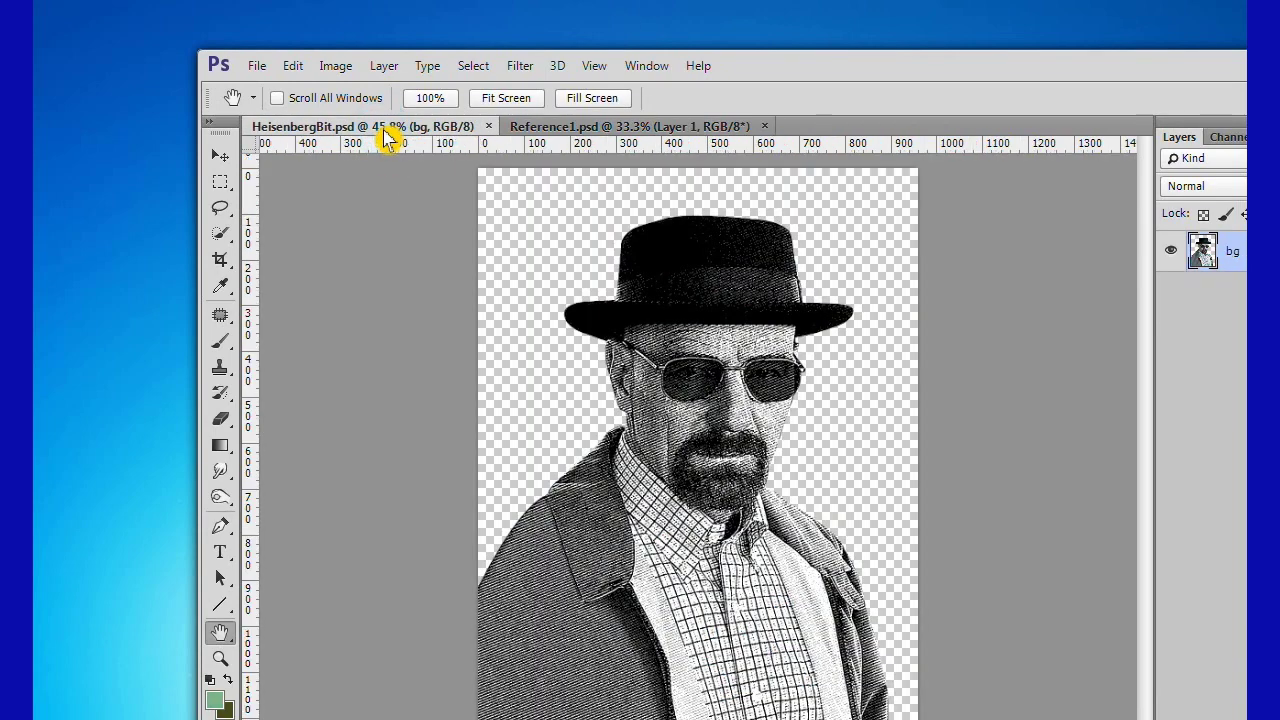
click(292, 68)
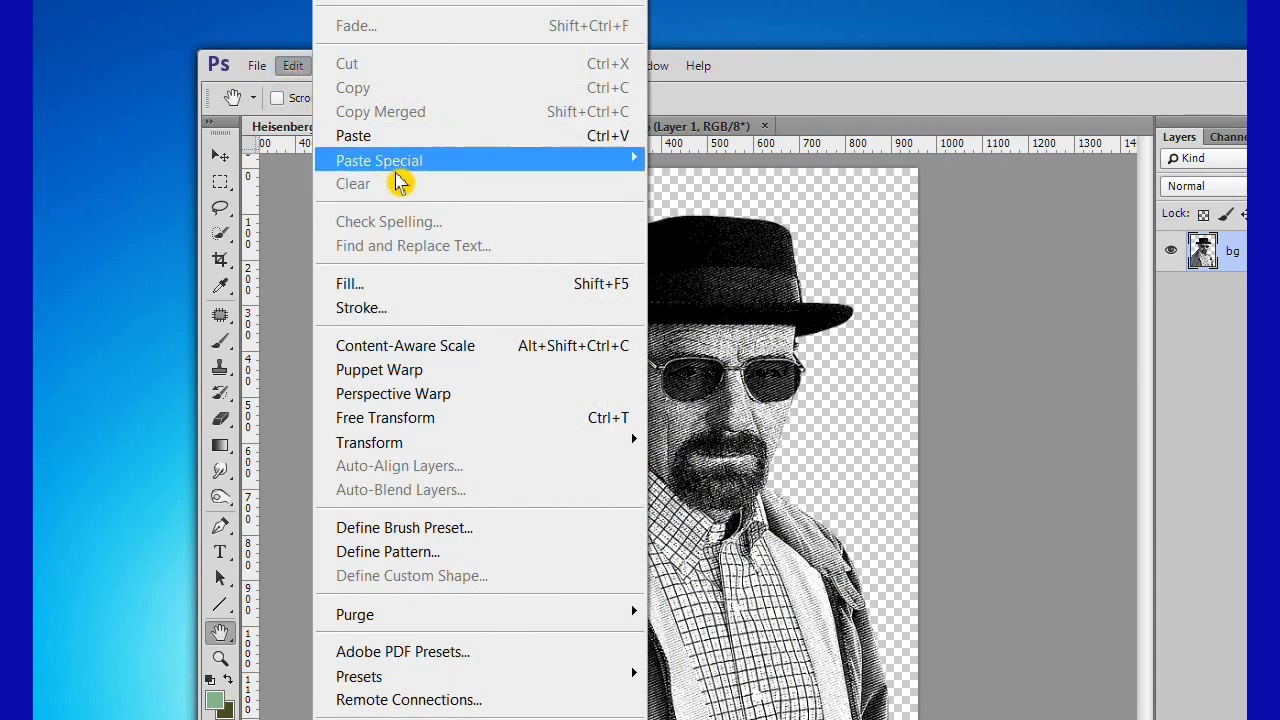
mouse_move(399, 174)
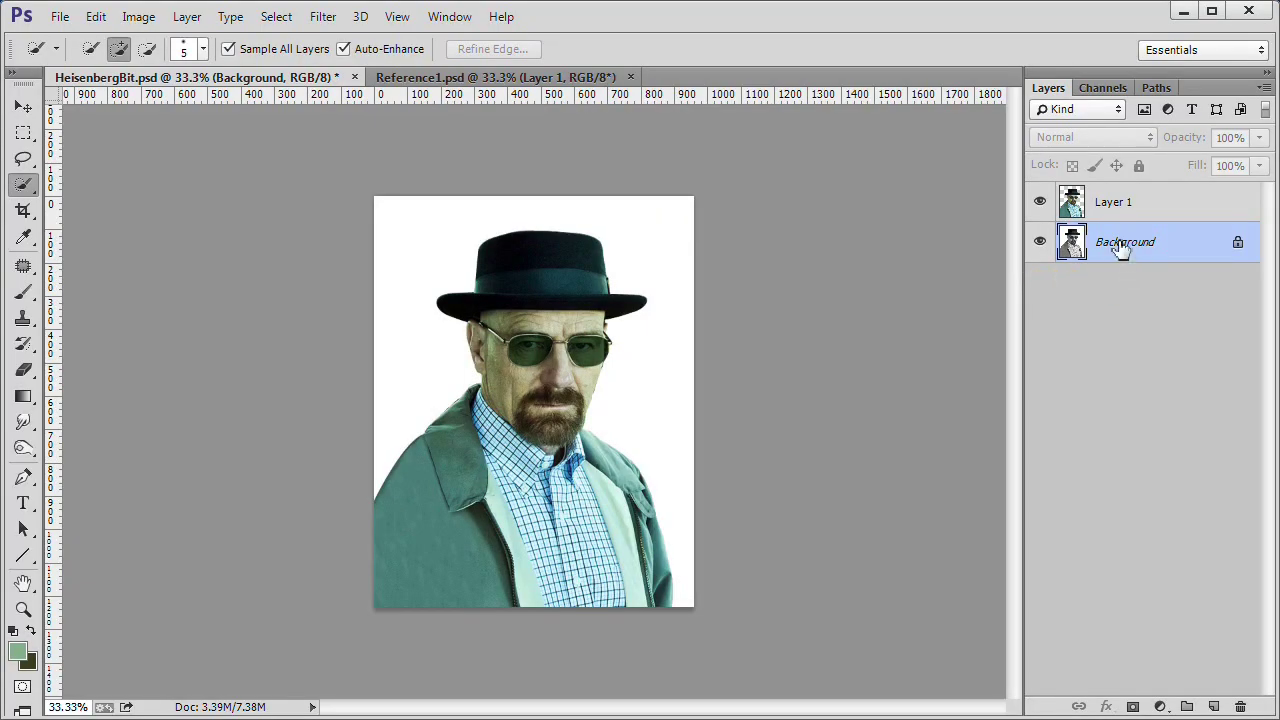
- Convert the locked Background of HeisenbergBit.psd into a regular layer named bg
double_click(1118, 246)
text(bg)
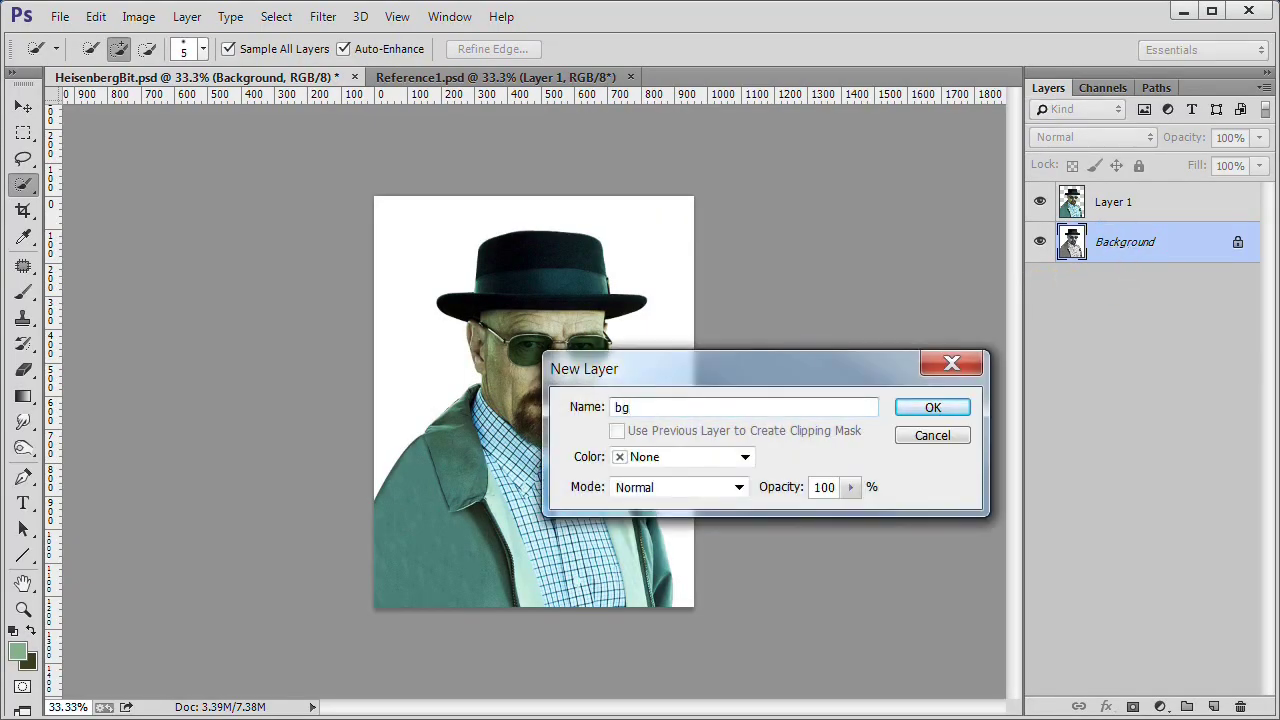
key(Return)
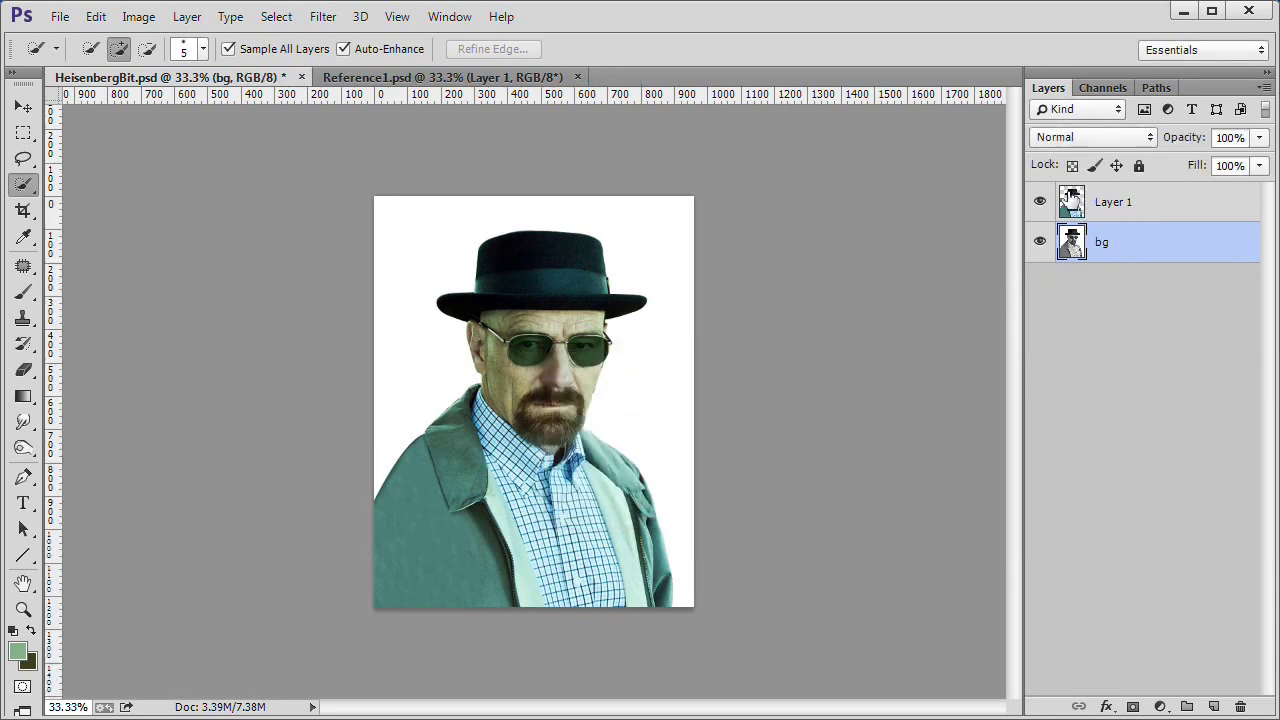
- Delete the white surroundings from the bg layer using the inverse of Layer 1's outline as the selection, and deselect
drag(1068, 190, 1080, 206)
ctrl+click(1077, 203)
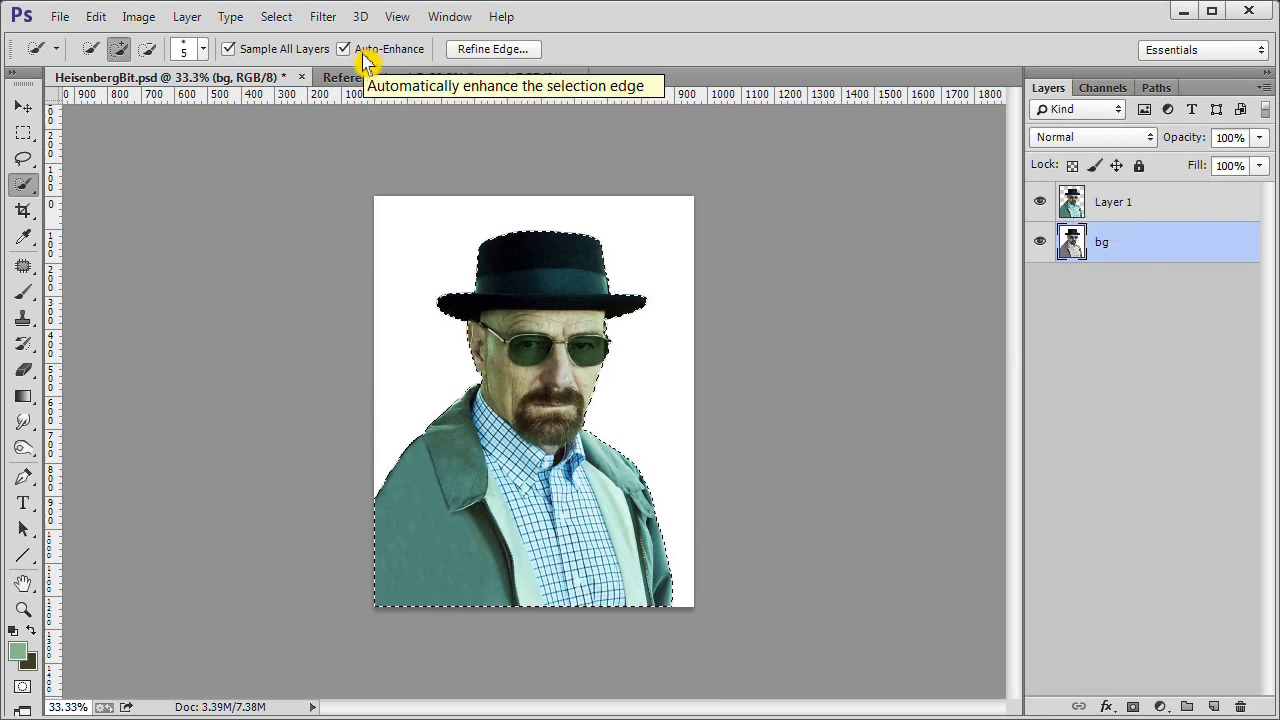
click(283, 20)
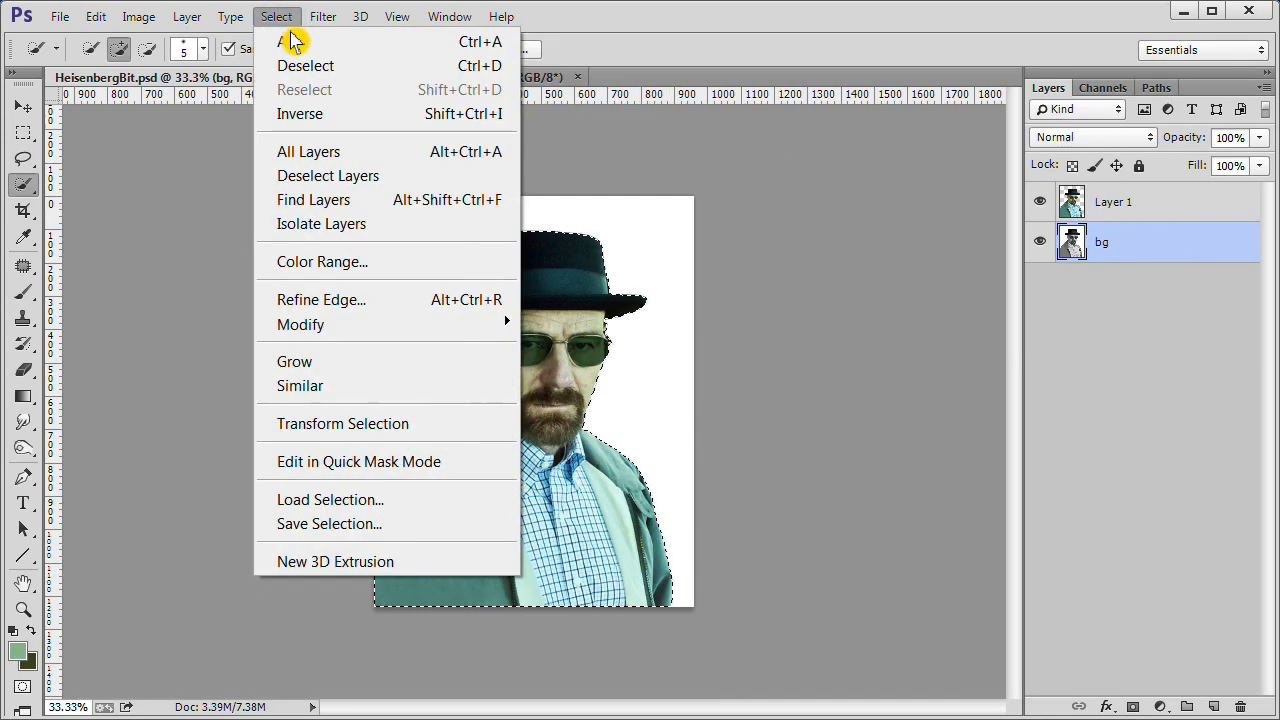
click(327, 119)
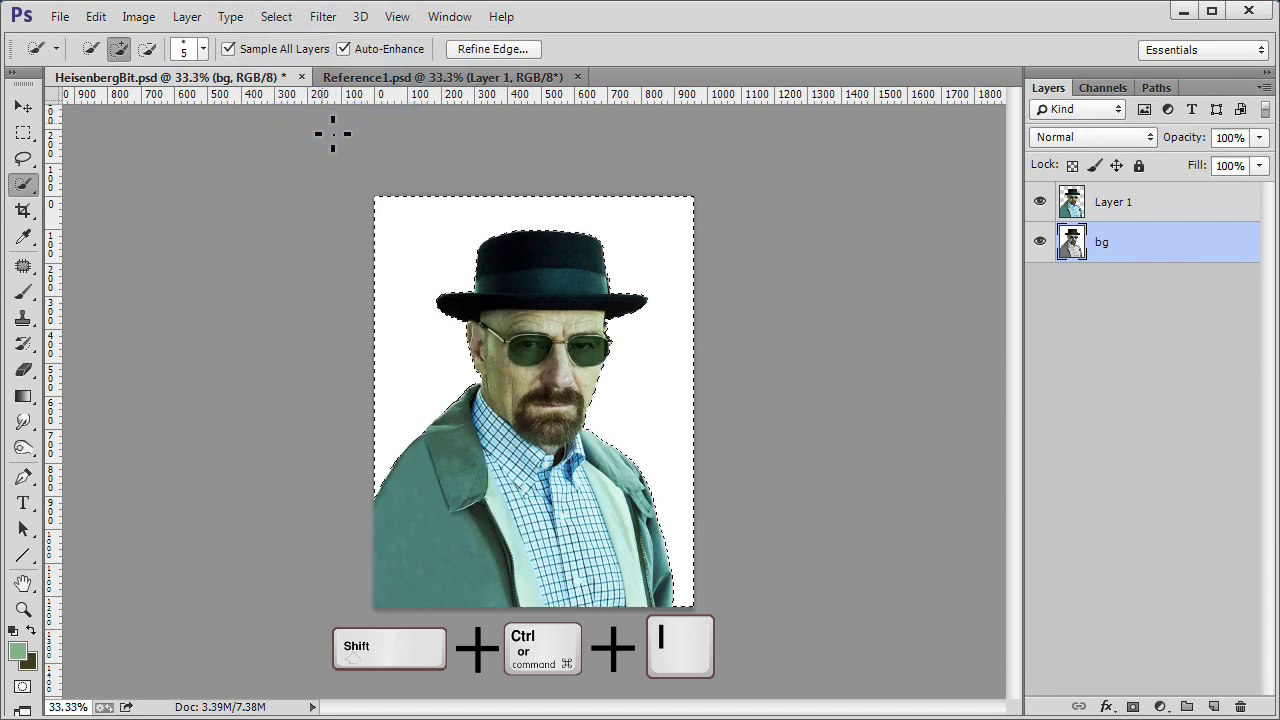
key(Delete)
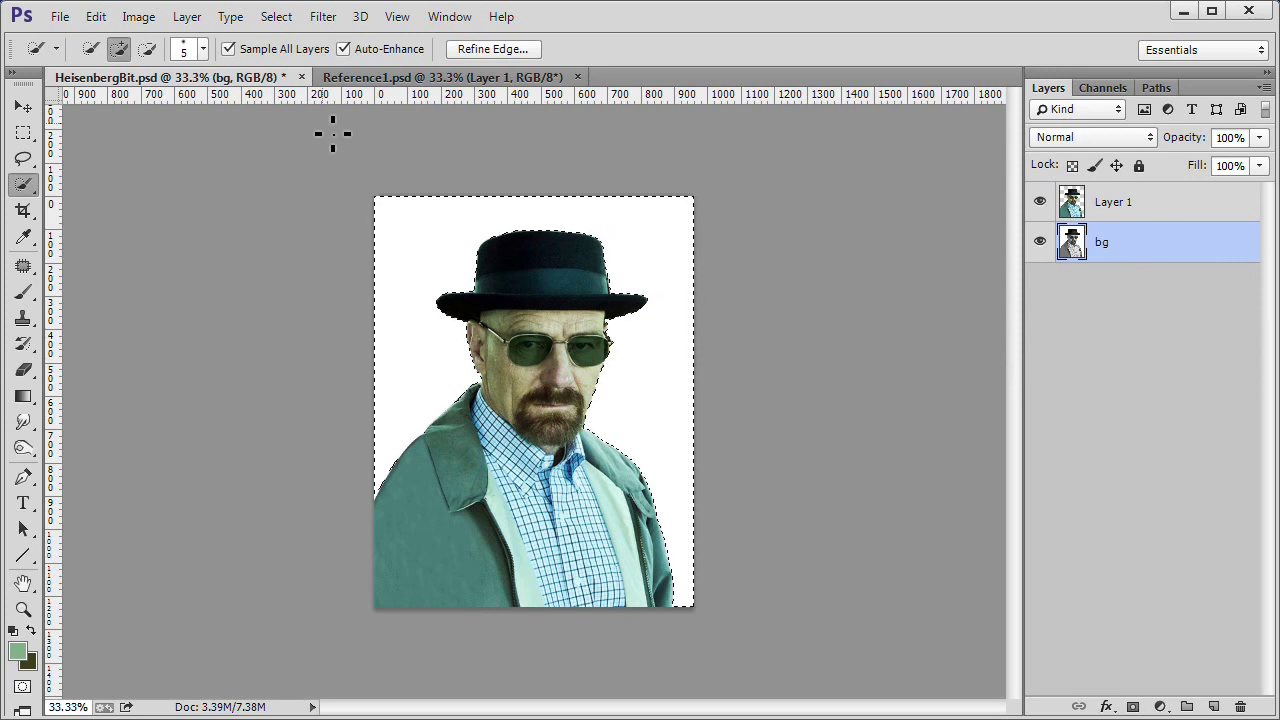
key(ctrl+d)
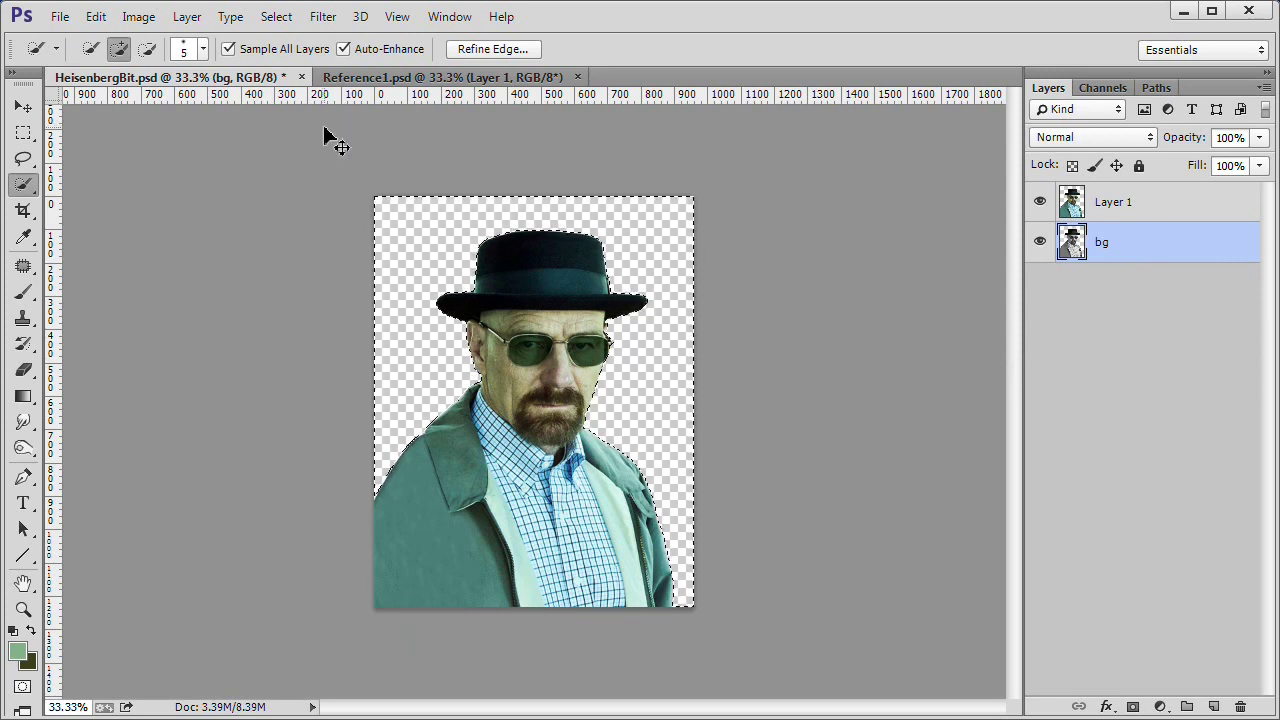
key(ctrl+d)
- Activate the Gradient tool and add a new empty layer beneath the bg layer
key(ctrl+0)
key(g)
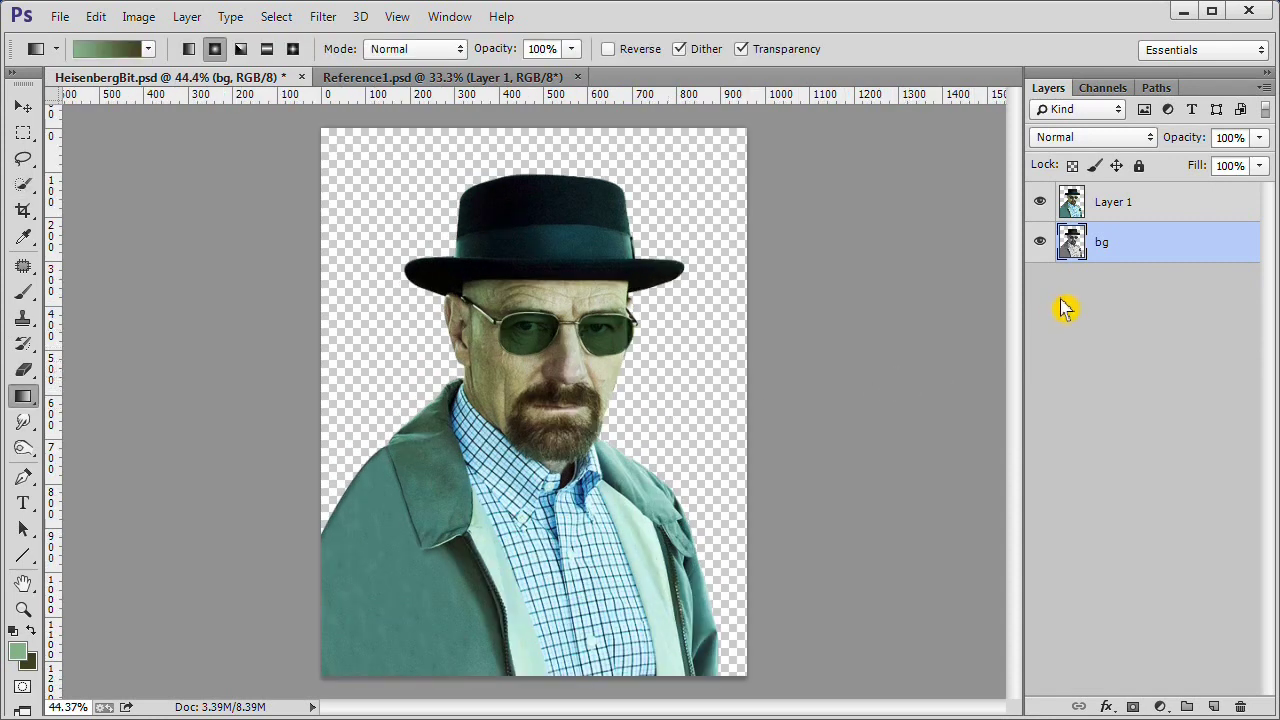
ctrl+click(1214, 707)
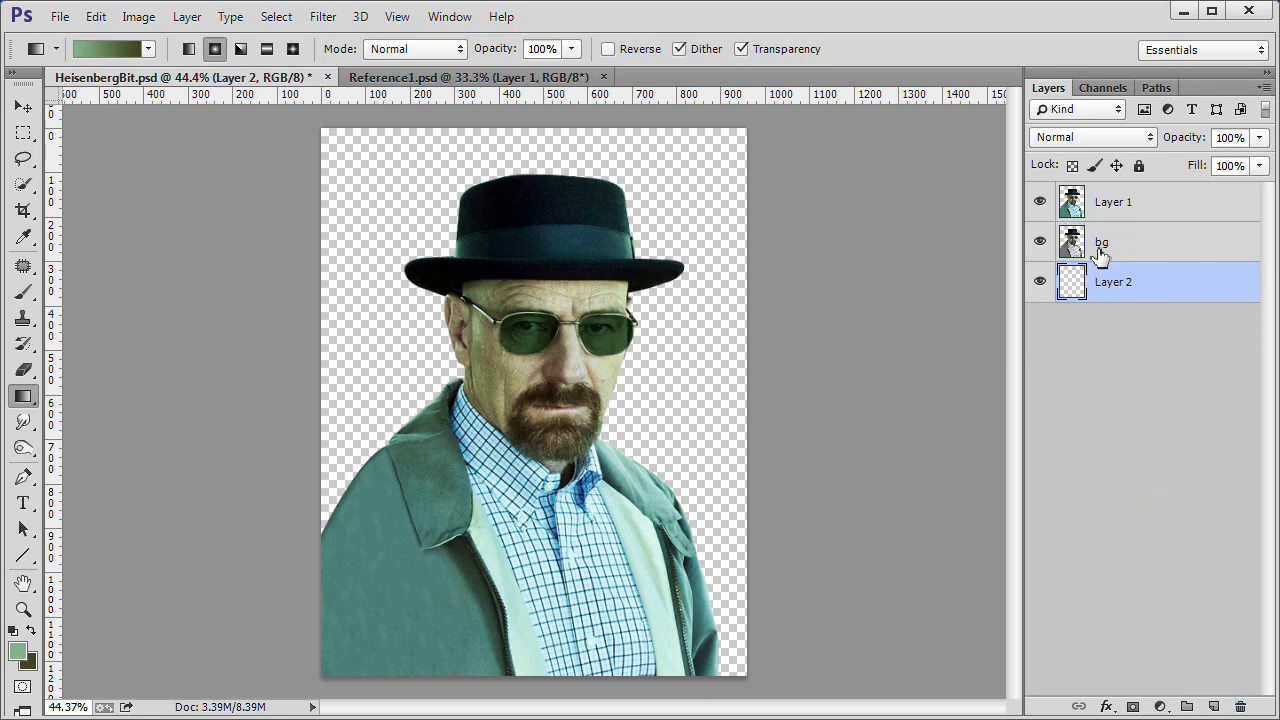
- Rename the new bottom layer as fill and fill it with a green-to-olive radial gradient running from the figure's face to the canvas's upper edge
double_click(1115, 284)
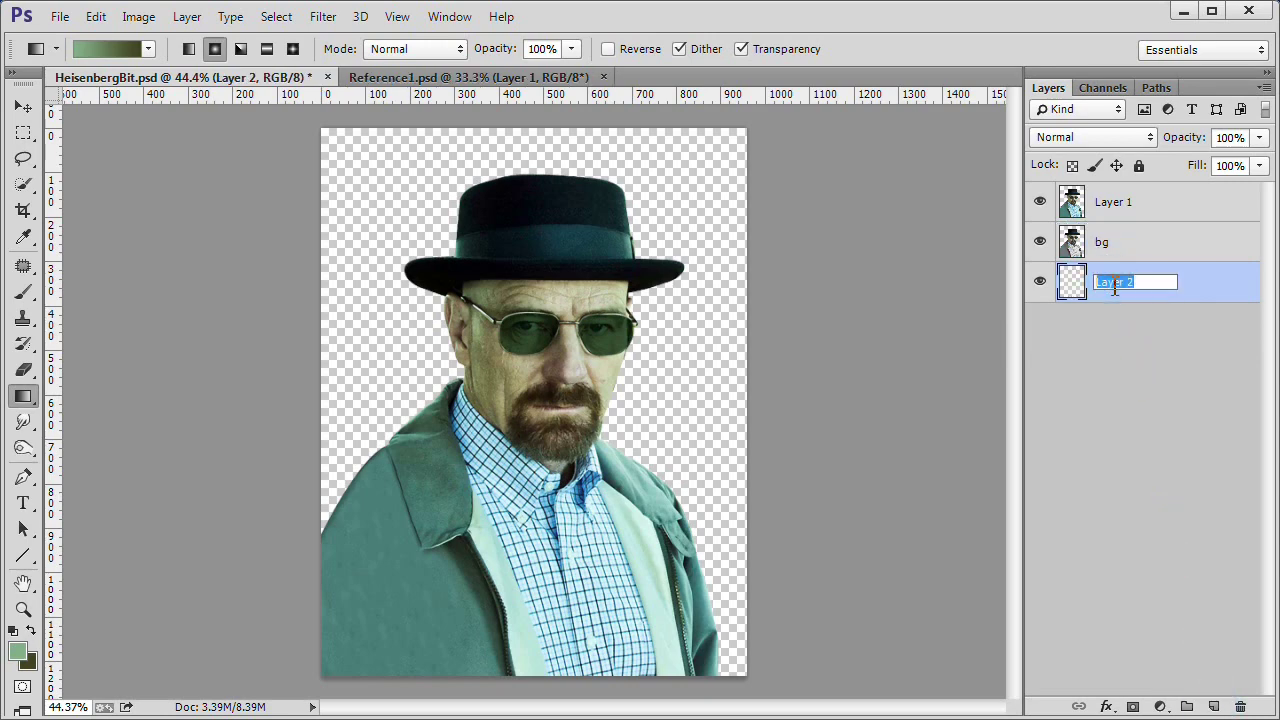
text(fill)
key(Return)
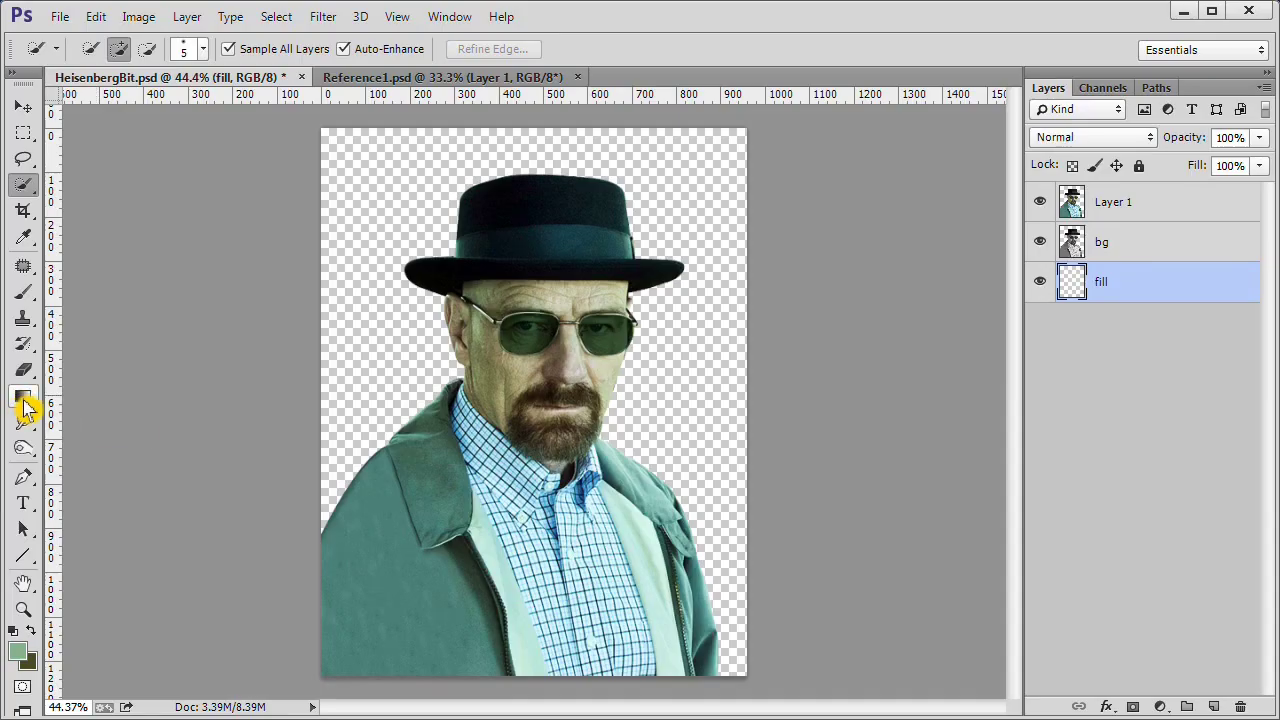
click(24, 398)
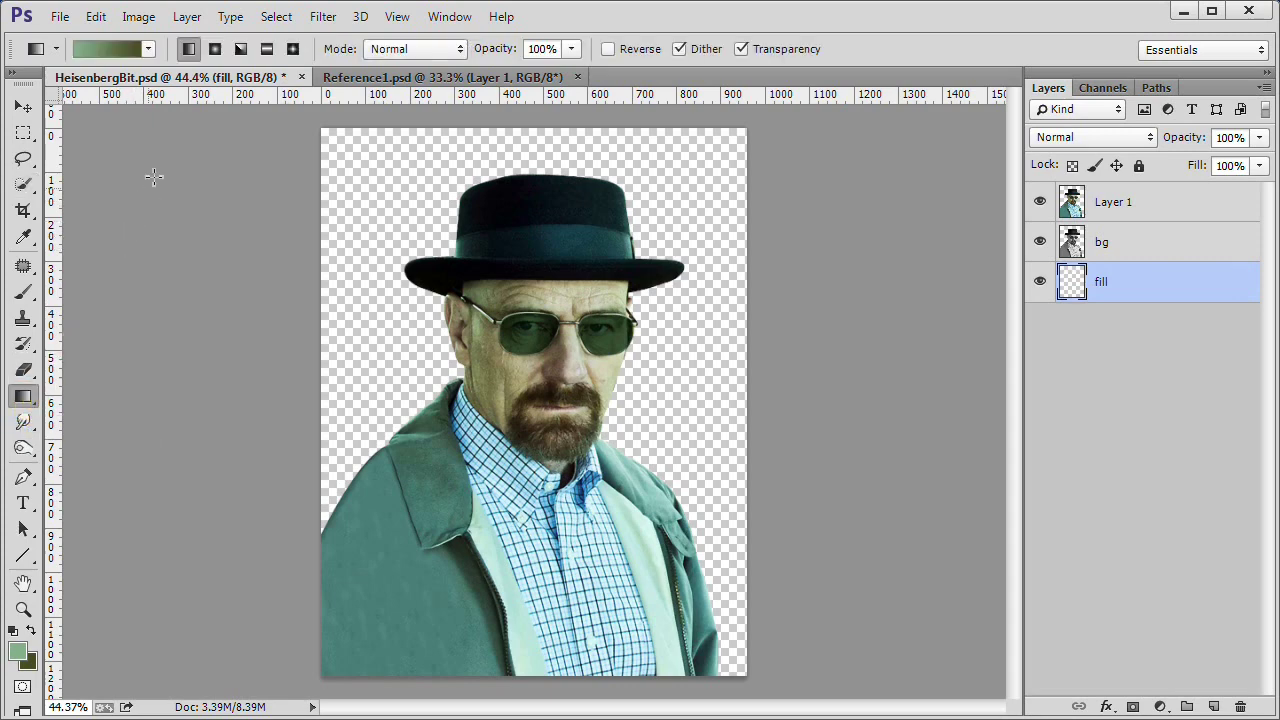
click(215, 50)
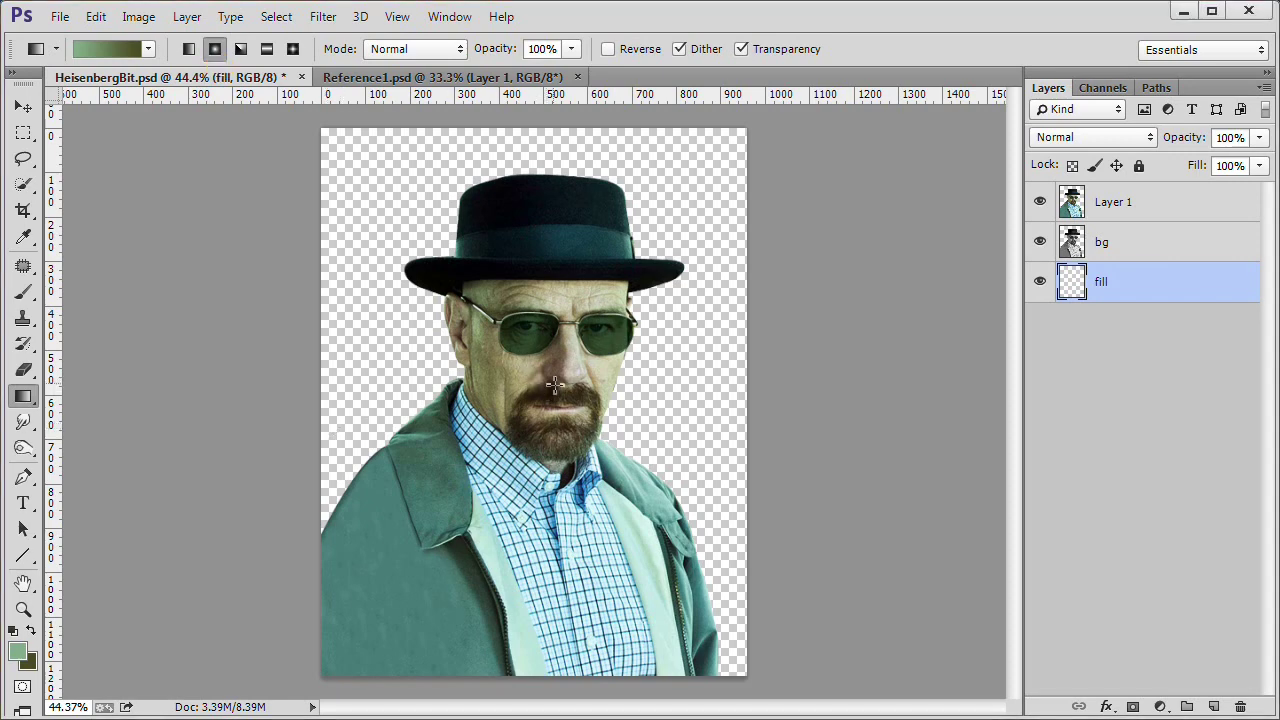
drag(555, 385, 551, 131)
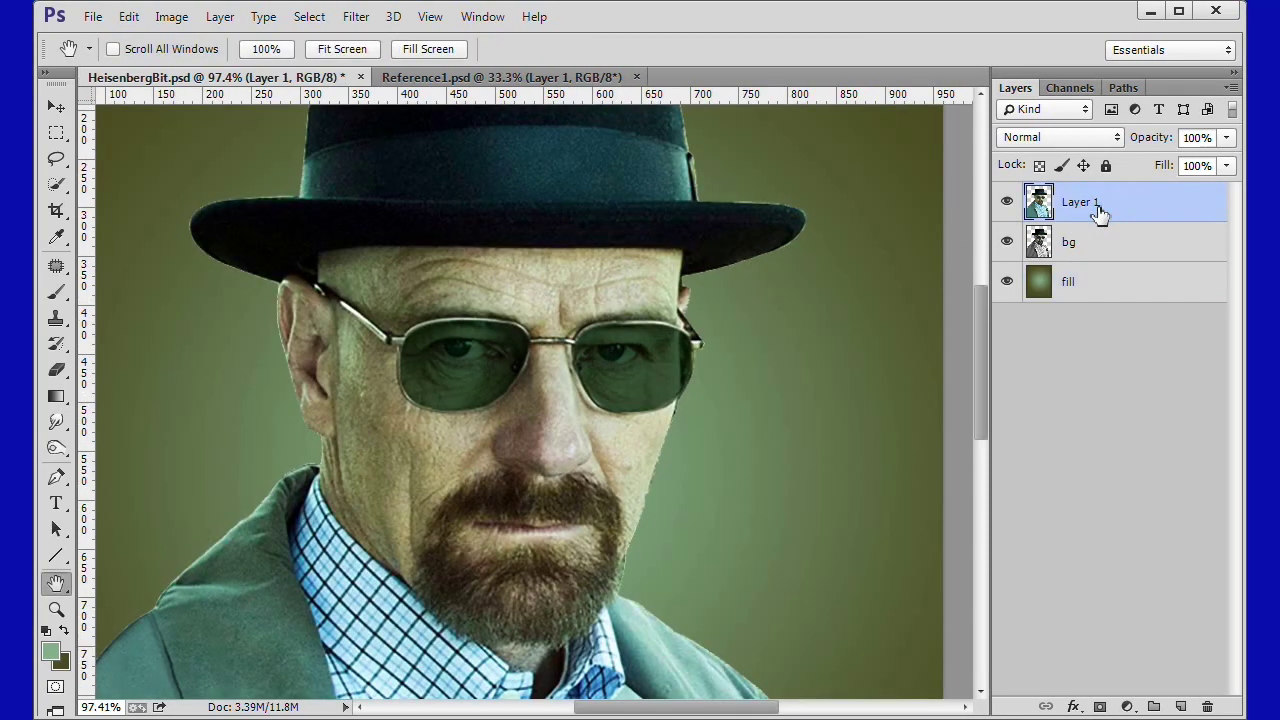
- Set the blend mode of Layer 1 to Multiply so its colors tint the line-halftone portrait beneath
click(1116, 140)
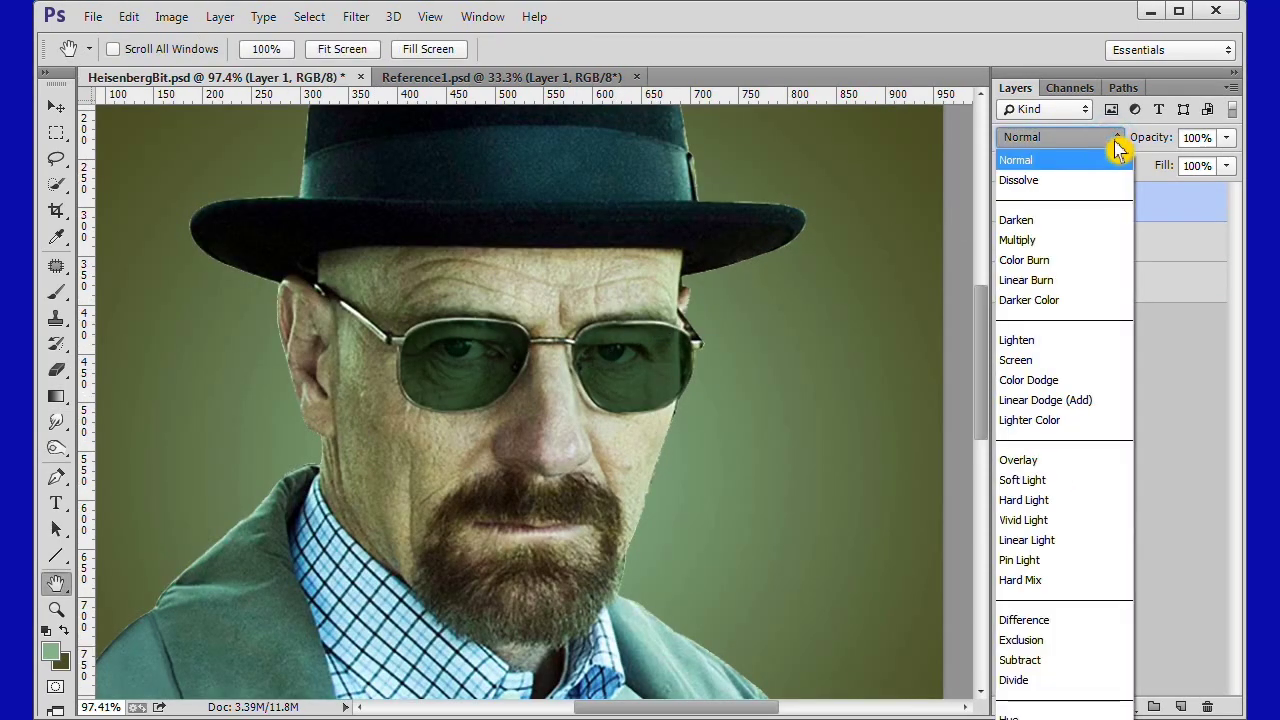
click(1066, 241)
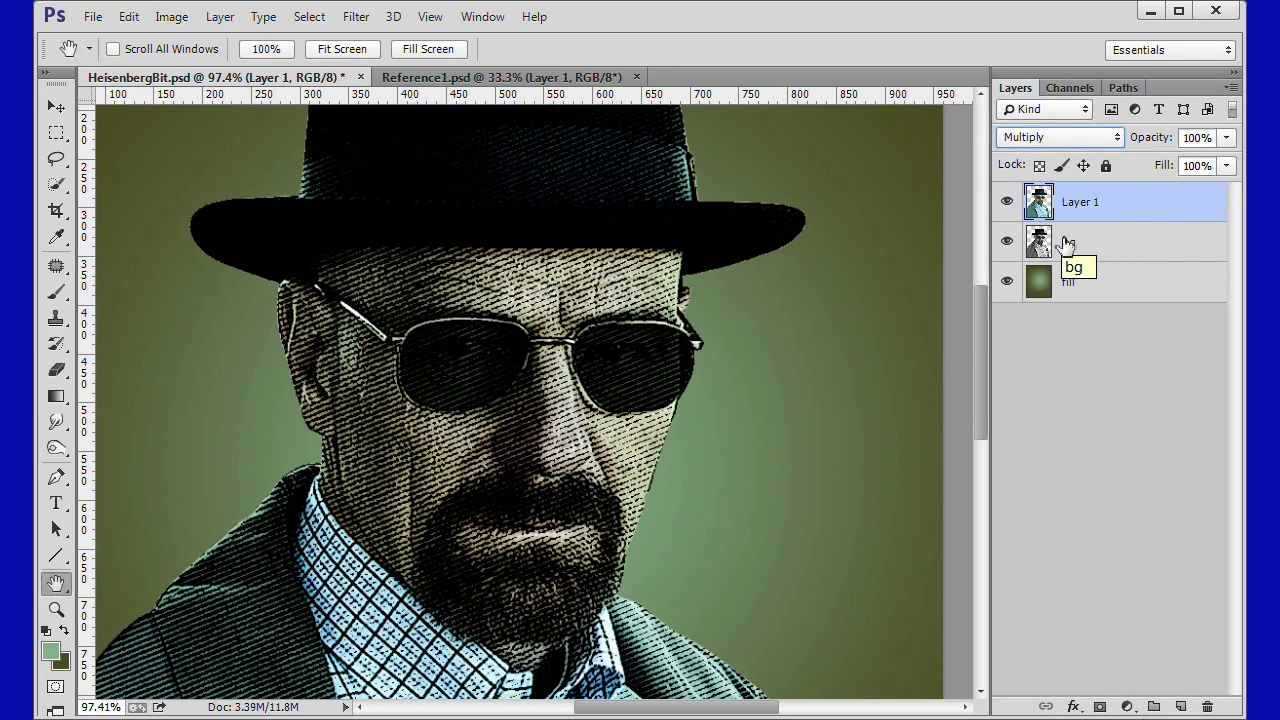
- Try the Linear Light and Screen blend modes on Layer 1 and return it to Multiply
click(1114, 139)
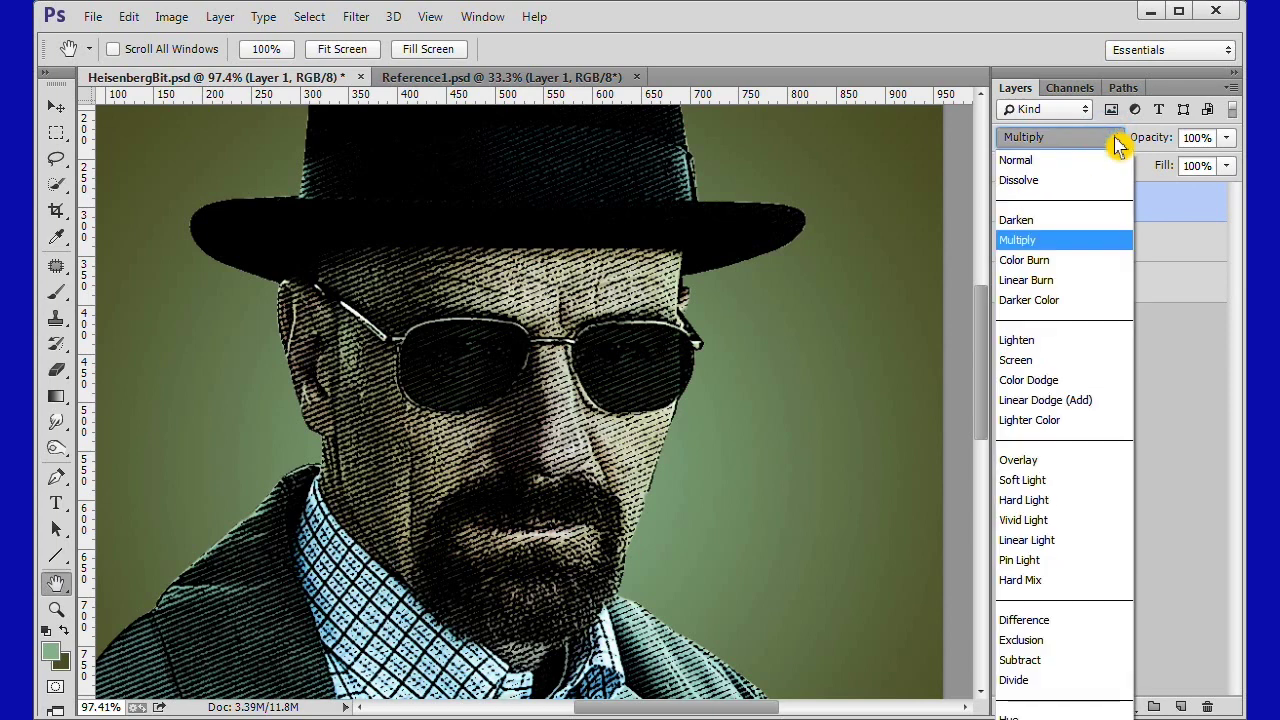
click(1030, 540)
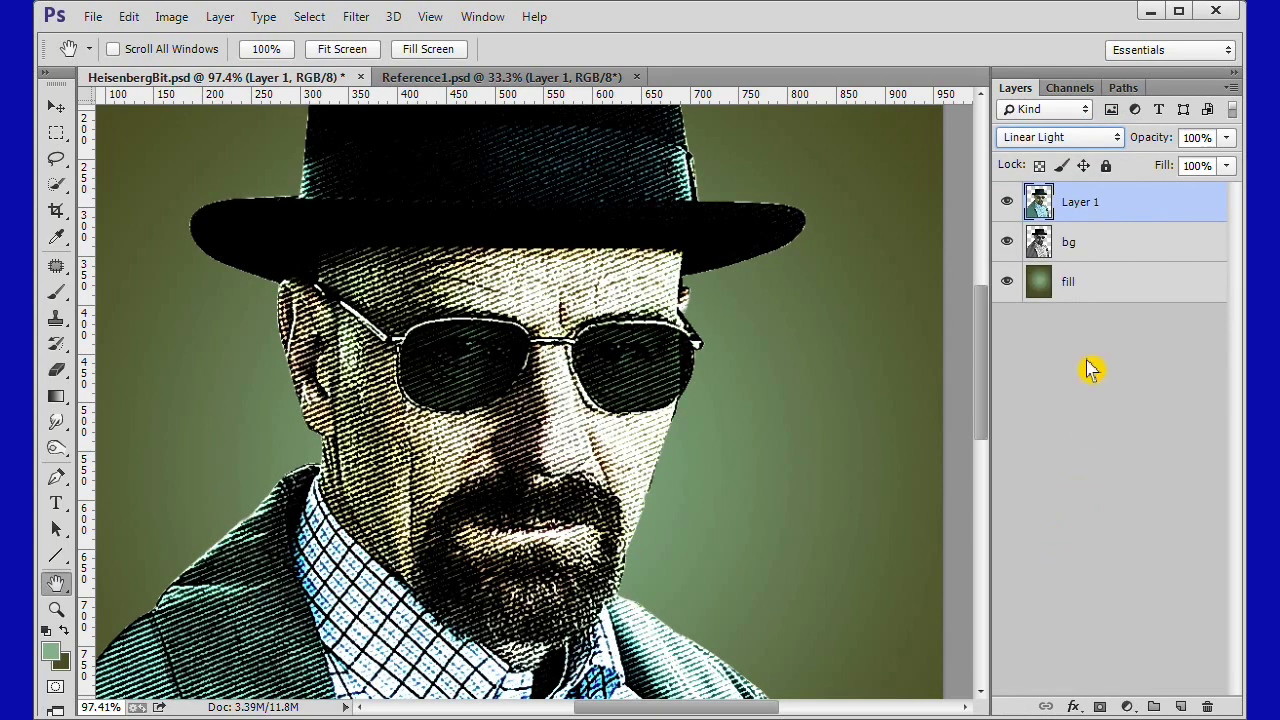
click(1110, 140)
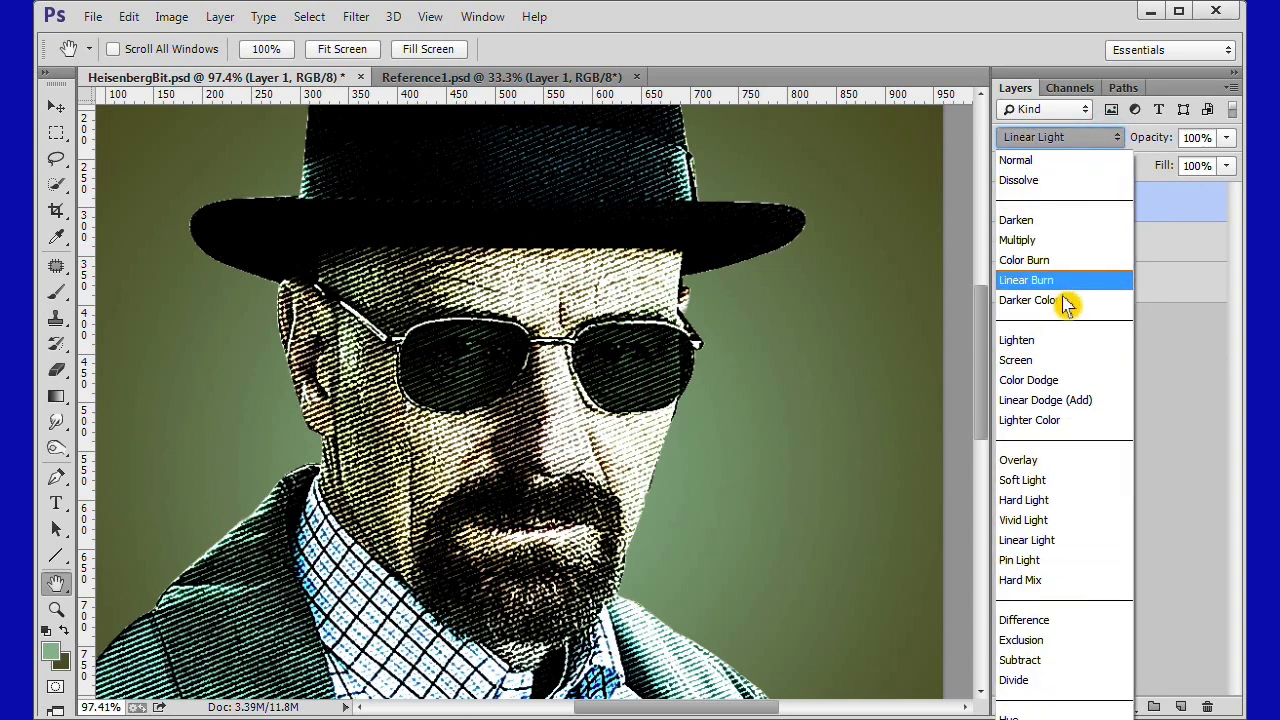
click(1055, 364)
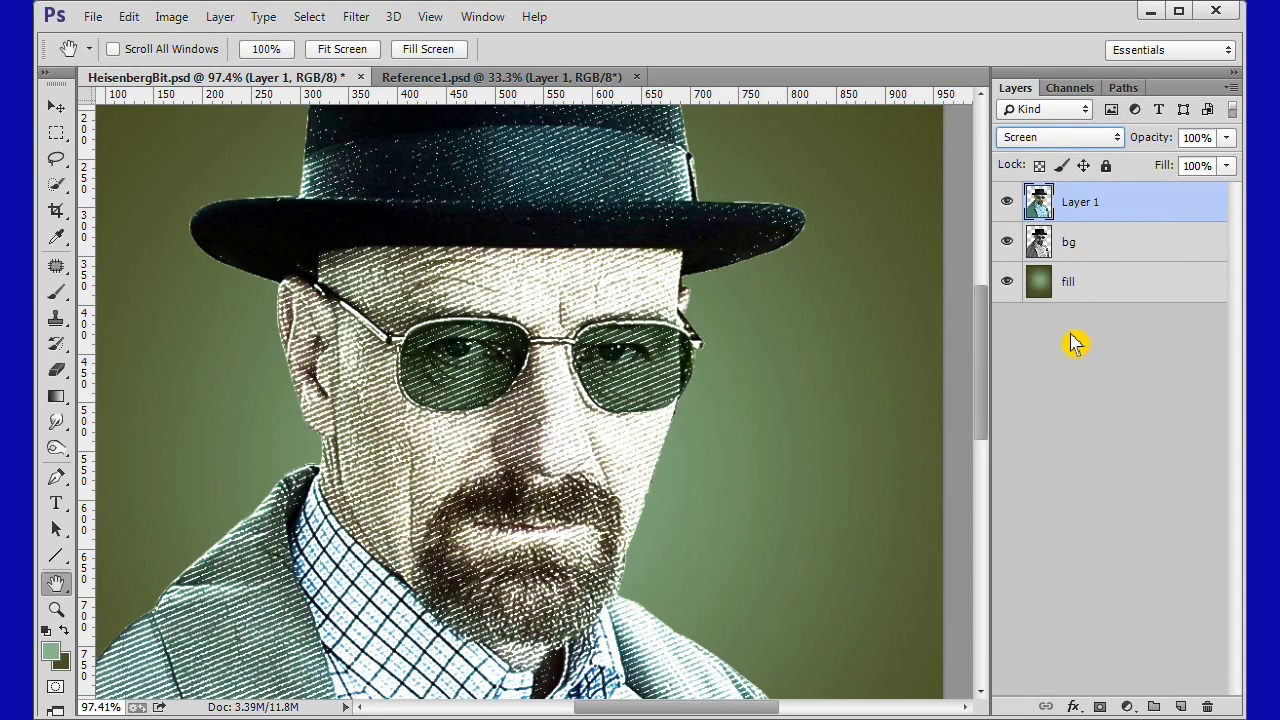
click(1108, 145)
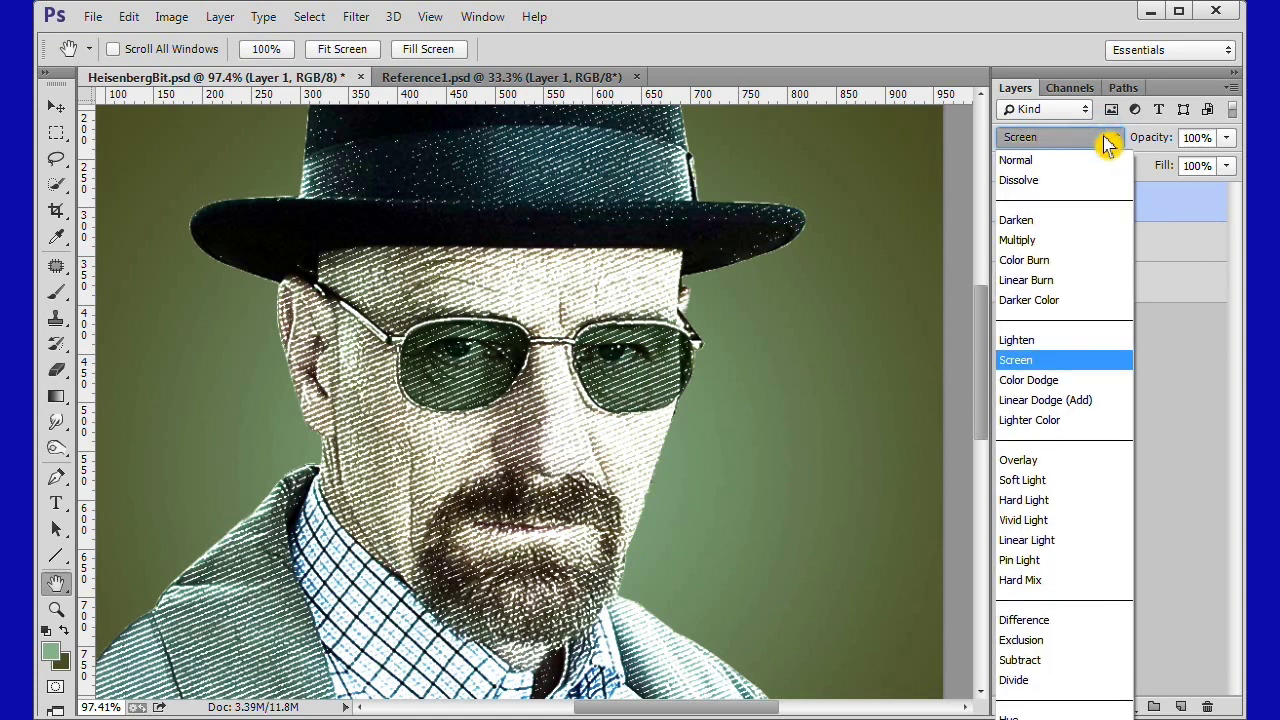
click(1052, 242)
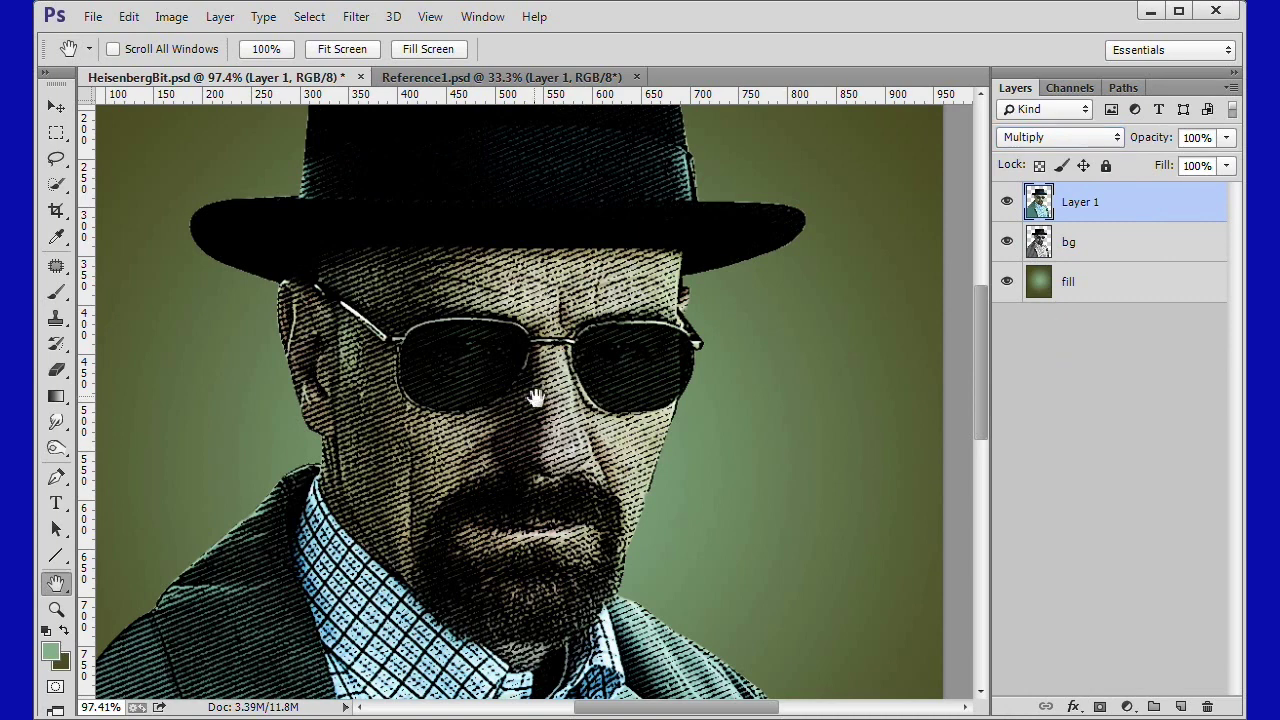
- Add a Curves adjustment above Layer 1, clip it to that layer, and raise the RGB curve from its midpoint to brighten the colors
click(1128, 706)
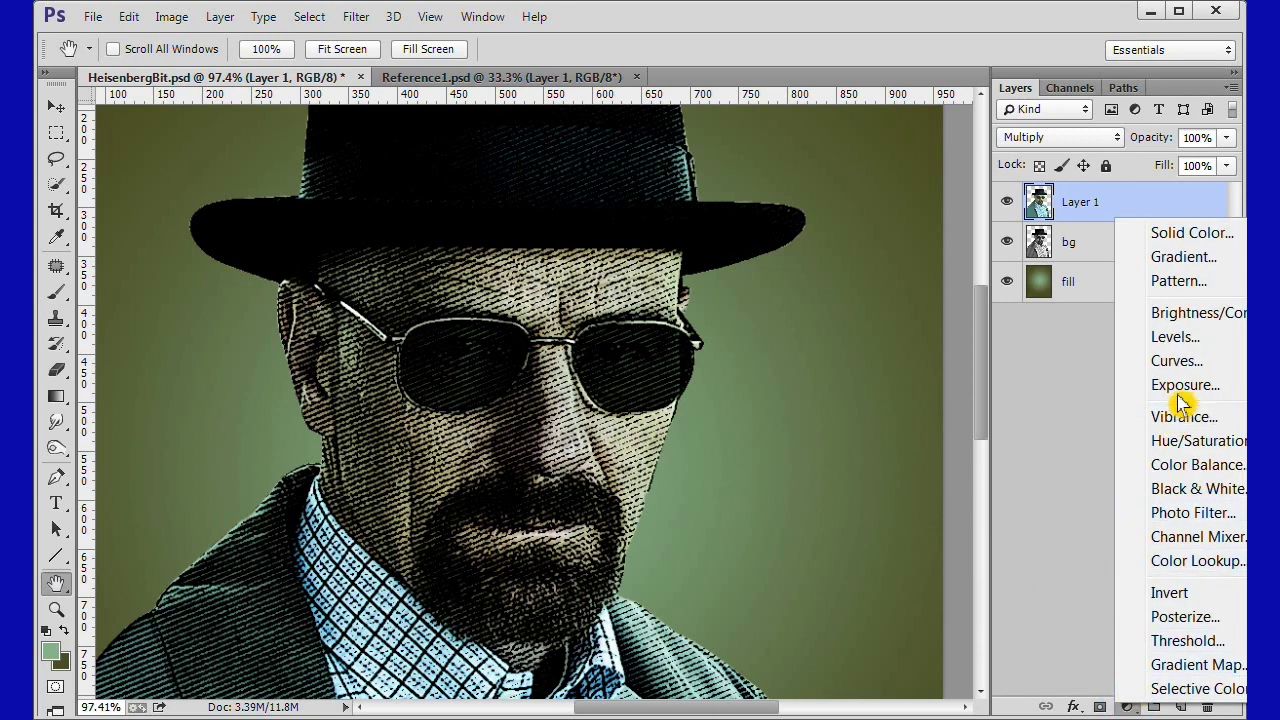
click(1172, 361)
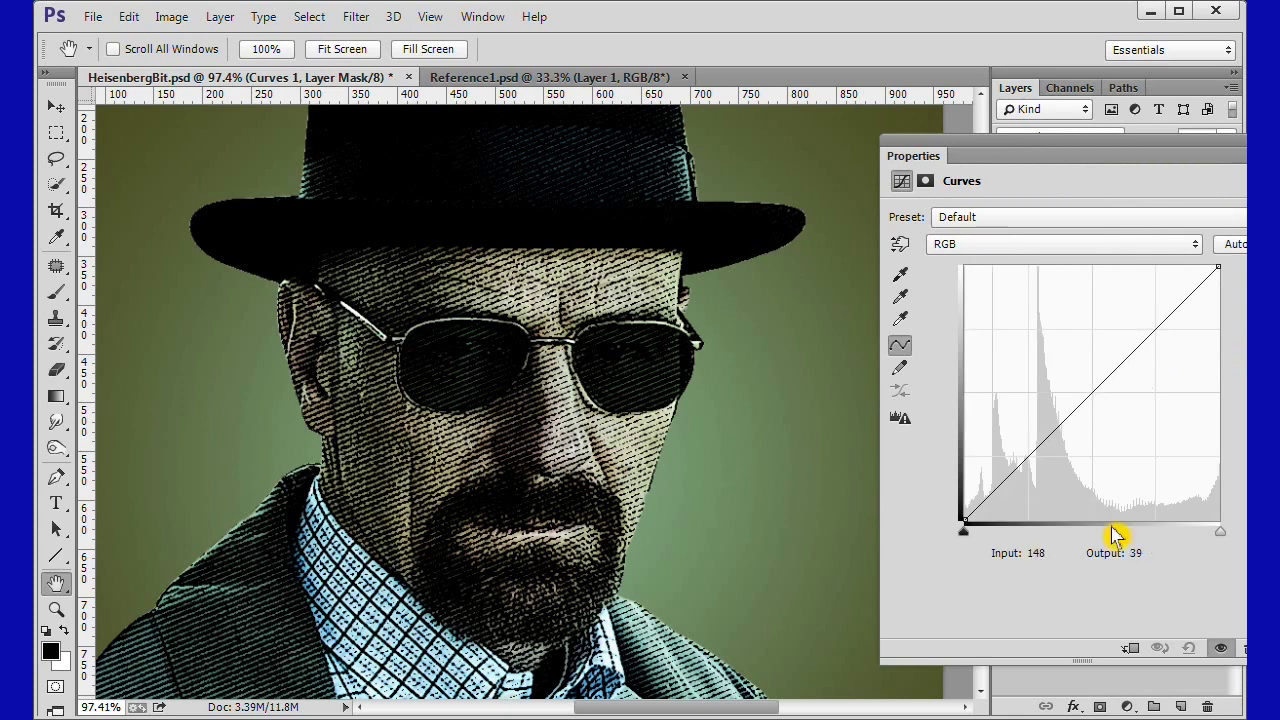
click(1132, 649)
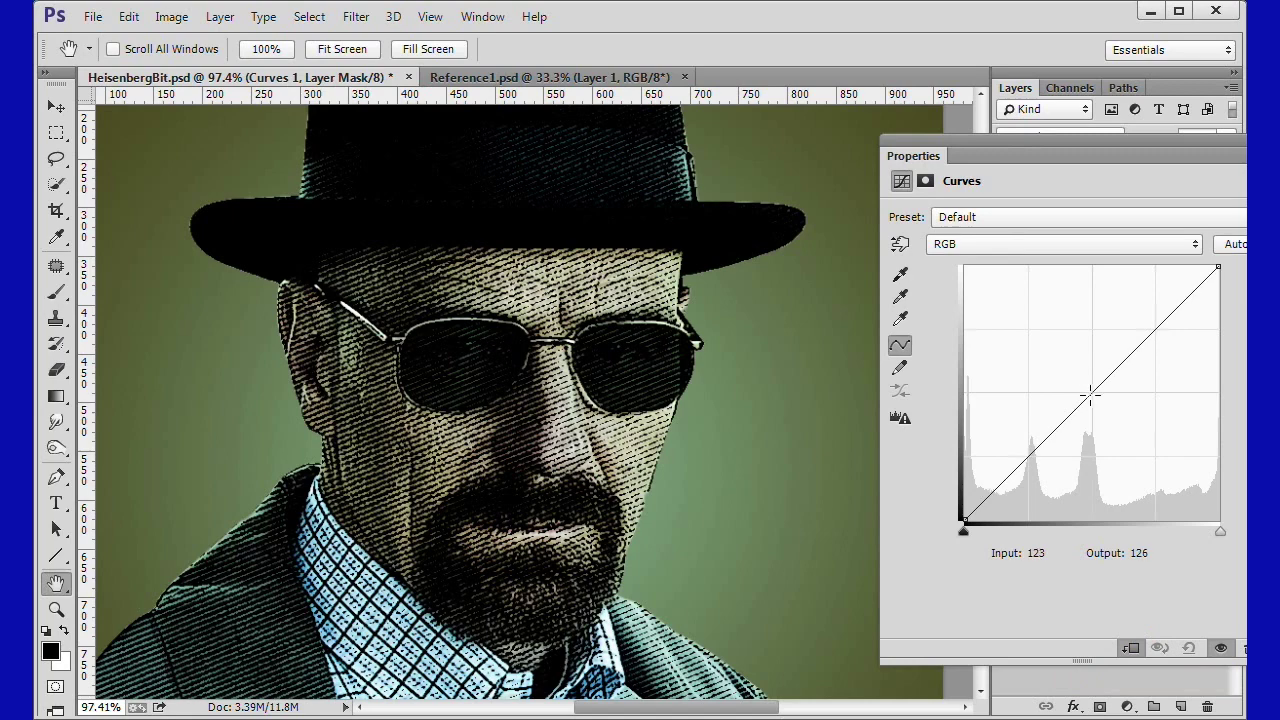
drag(1093, 392, 1036, 373)
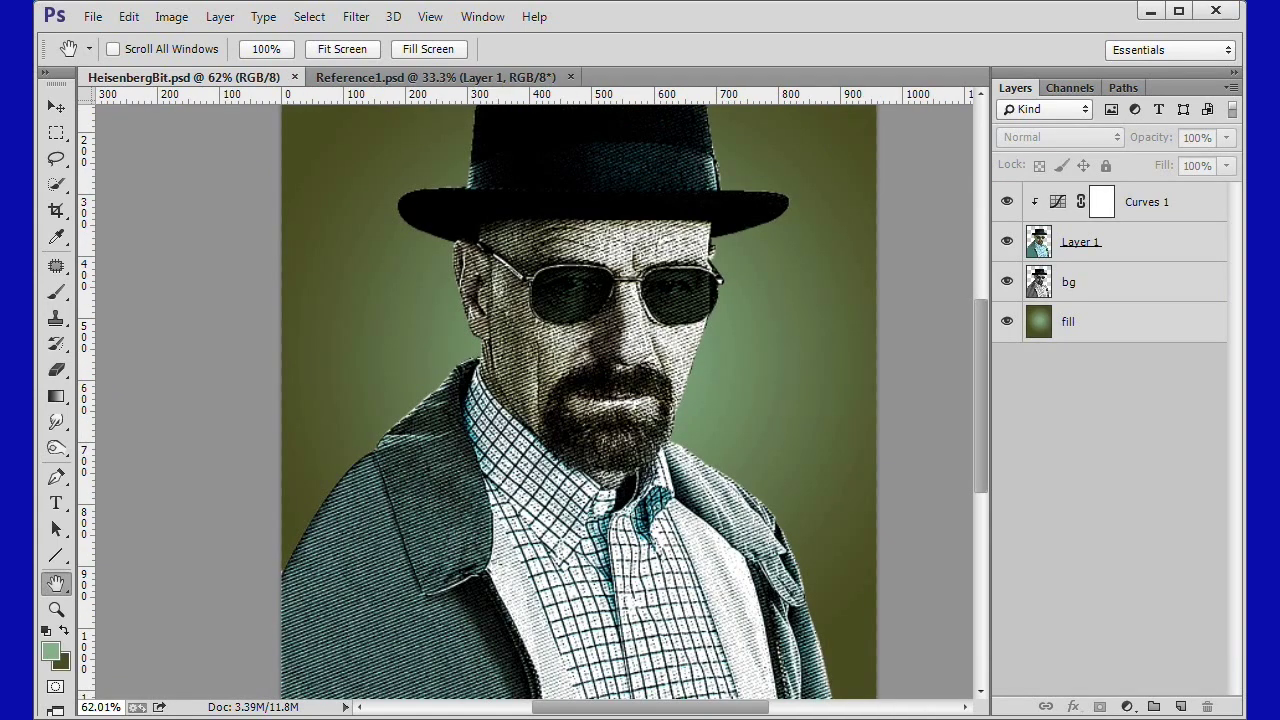